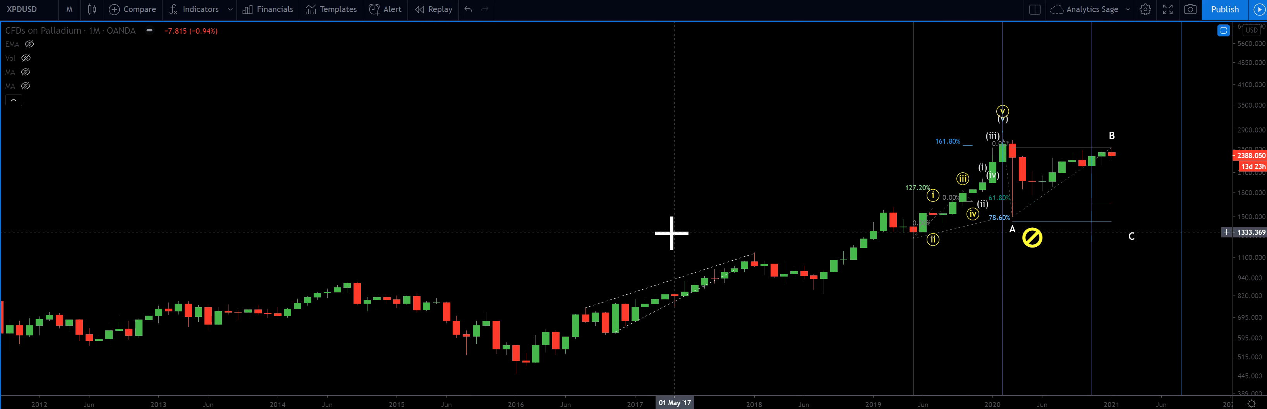
Extend the dashed rising channel's lower line so it ends at the January 2018 candle.
mouse_move(51, 41)
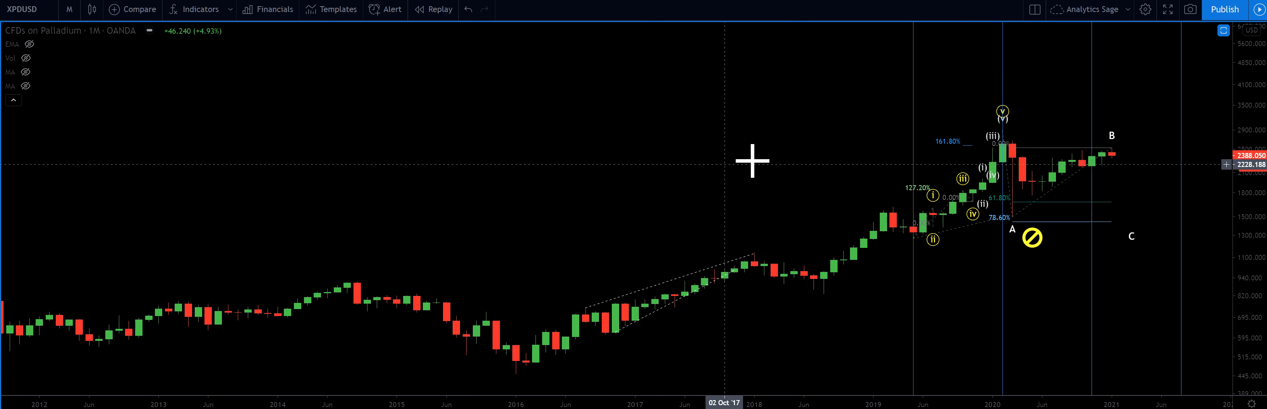
left_click_drag(774, 162, 743, 151)
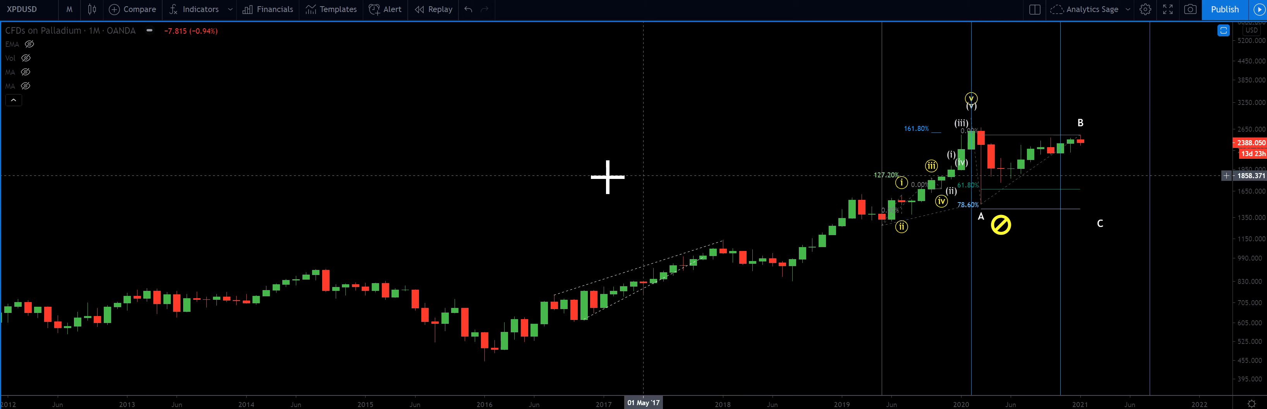
scroll(590, 176, "up", 2)
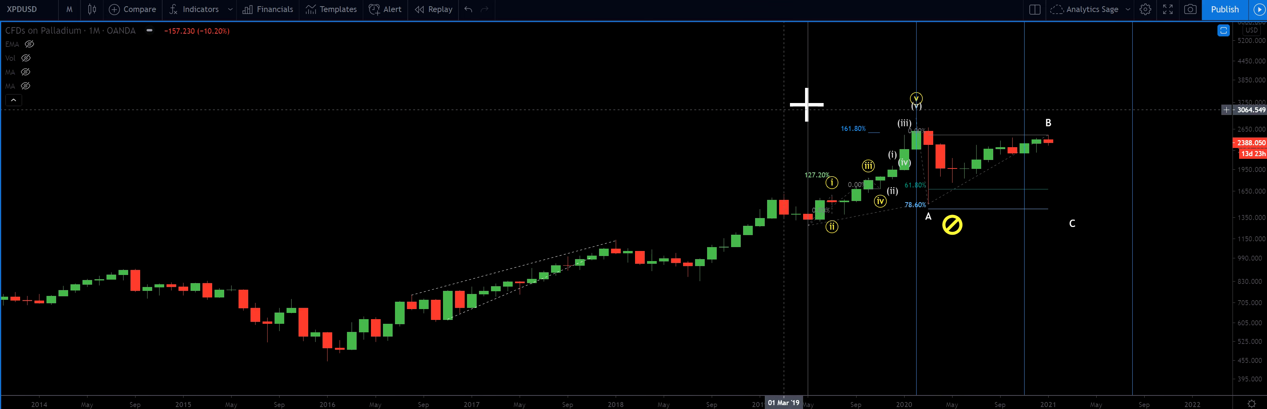
scroll(586, 145, "up", 1)
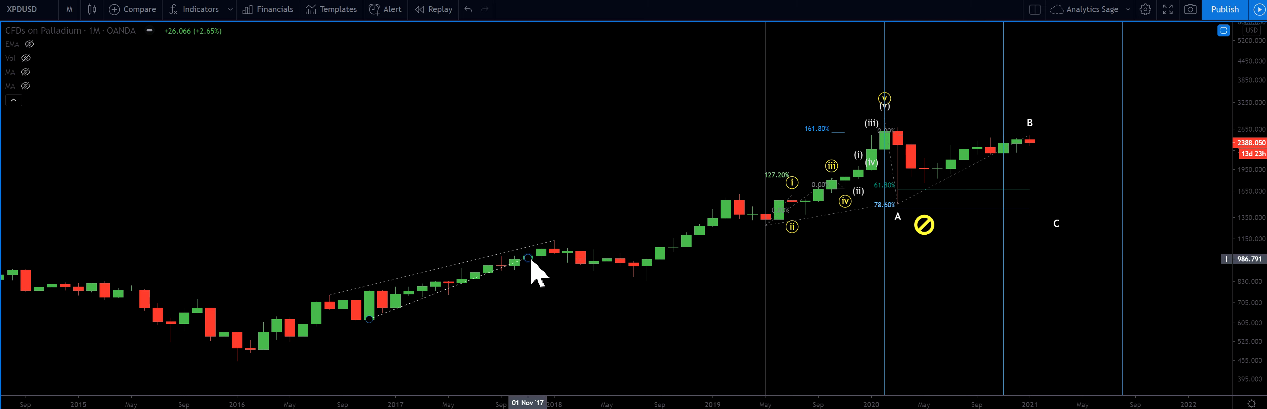
left_click(537, 274)
left_click_drag(550, 274, 554, 274)
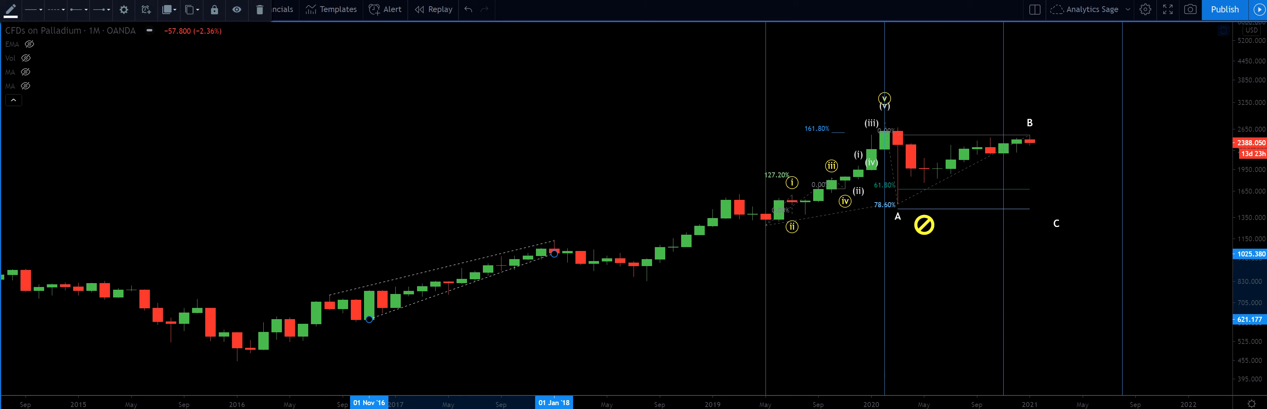
Draw a test rectangle stretching to February 2020, then delete it.
key("alt+shift+r")
left_click(237, 368)
left_click(846, 92)
left_click_drag(845, 92, 565, 138)
key("Delete")
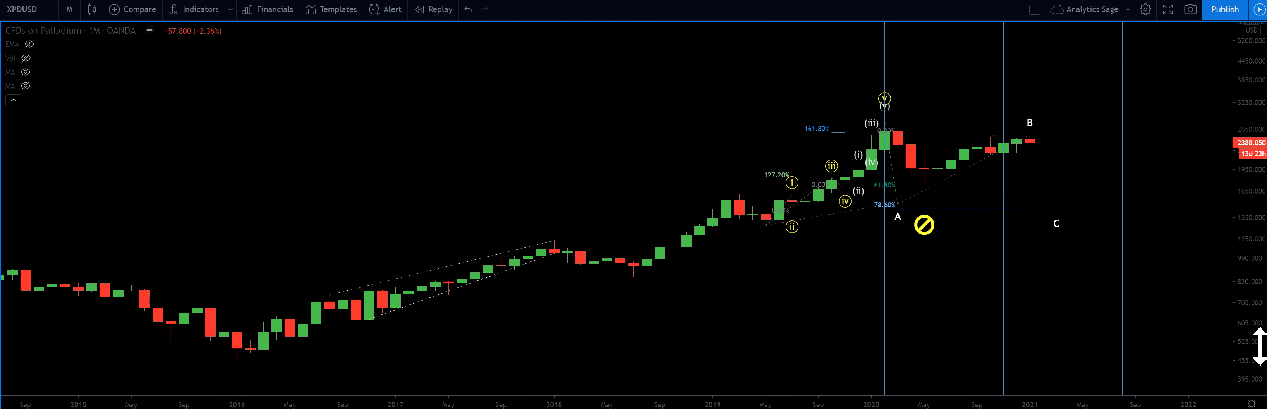
Compress the price scale and sketch a trial dashed wave path along the rally, then cancel it.
left_click_drag(682, 222, 628, 188)
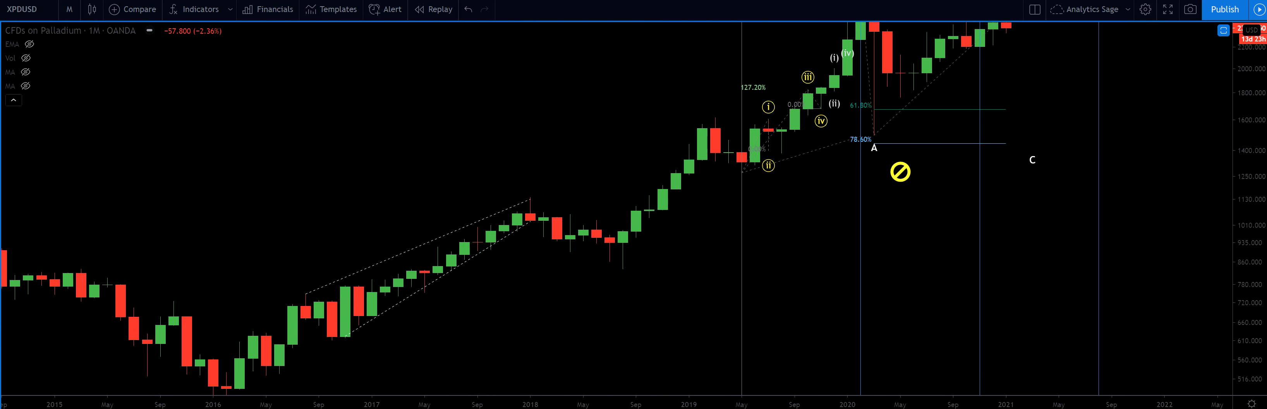
left_click_drag(1266, 101, 1252, 190)
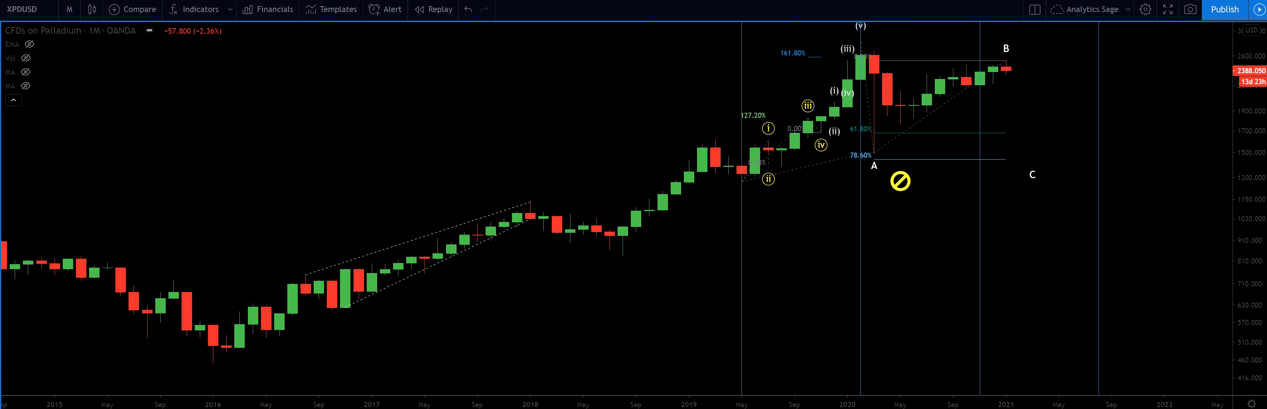
key("alt+t")
left_click_drag(227, 372, 543, 174)
left_click(622, 263)
left_click(689, 119)
left_click(768, 211)
key("Escape")
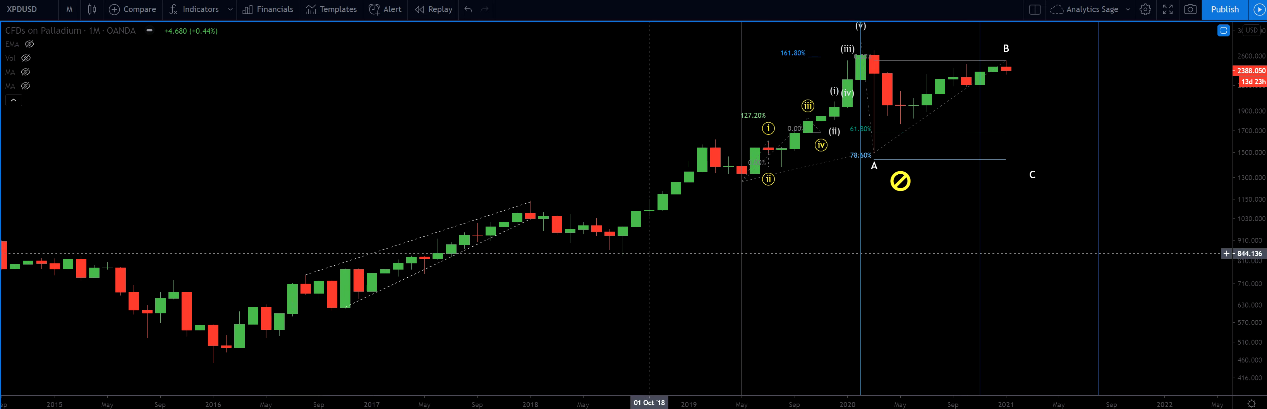
Start a trend line at the September 2018 low and cancel it.
key("alt+t")
left_click(636, 257)
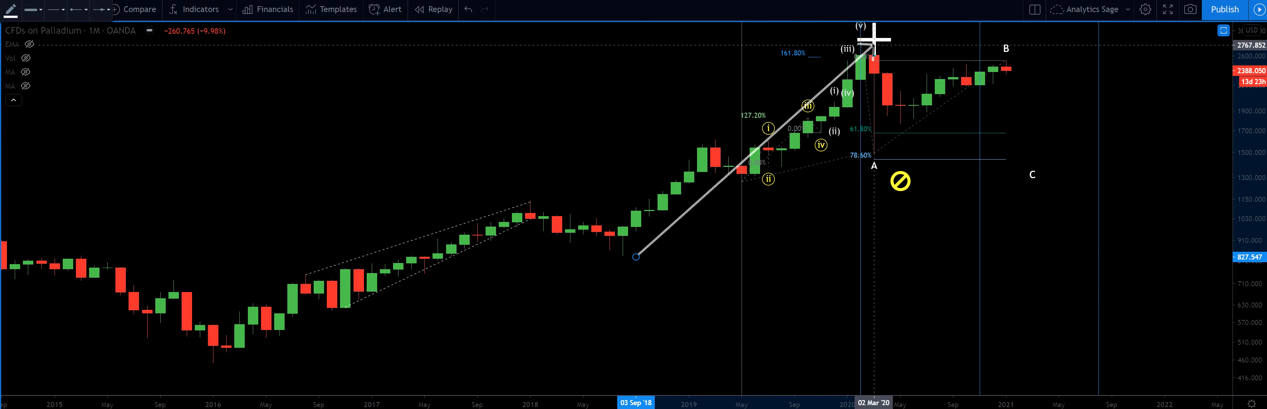
key("Escape")
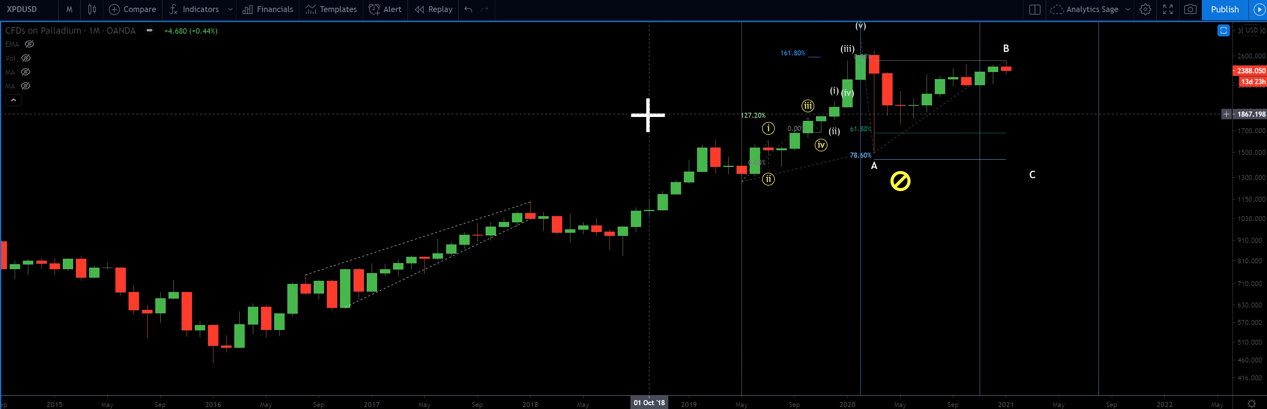
Trace a trial dashed wave path from the 2016 low through four turns, then cancel it.
left_click_drag(639, 102, 565, 138)
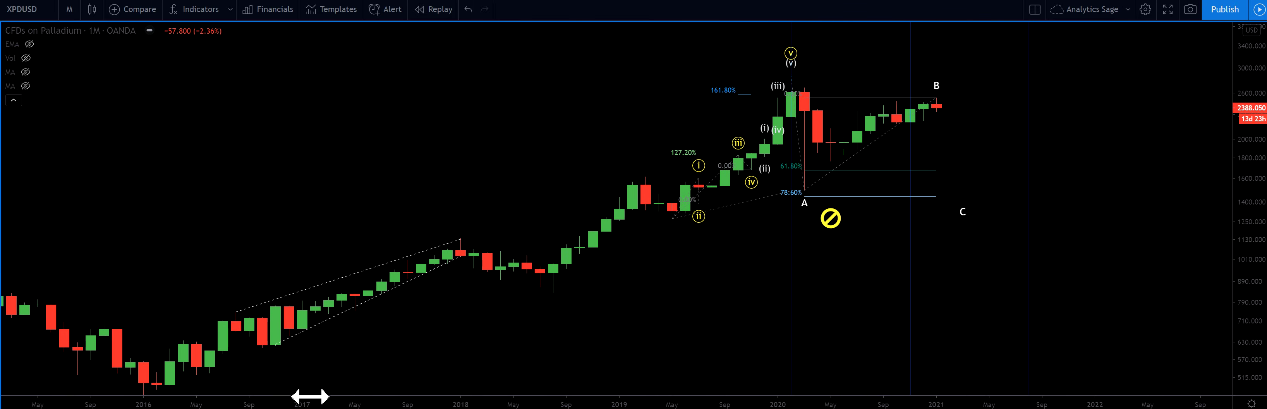
left_click(169, 381)
left_click(473, 182)
left_click(566, 294)
left_click(659, 153)
left_click(712, 243)
key("Escape")
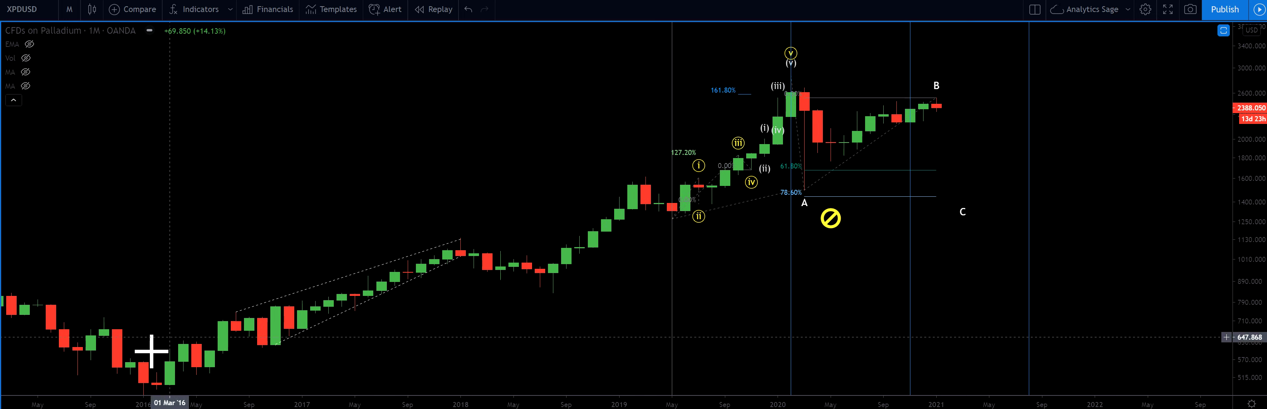
Zoom and stretch the chart to frame the wave A low and the C target area.
scroll(795, 271, "up", 4)
left_click_drag(536, 294, 916, 296)
scroll(898, 296, "up", 1)
scroll(898, 296, "up", 3)
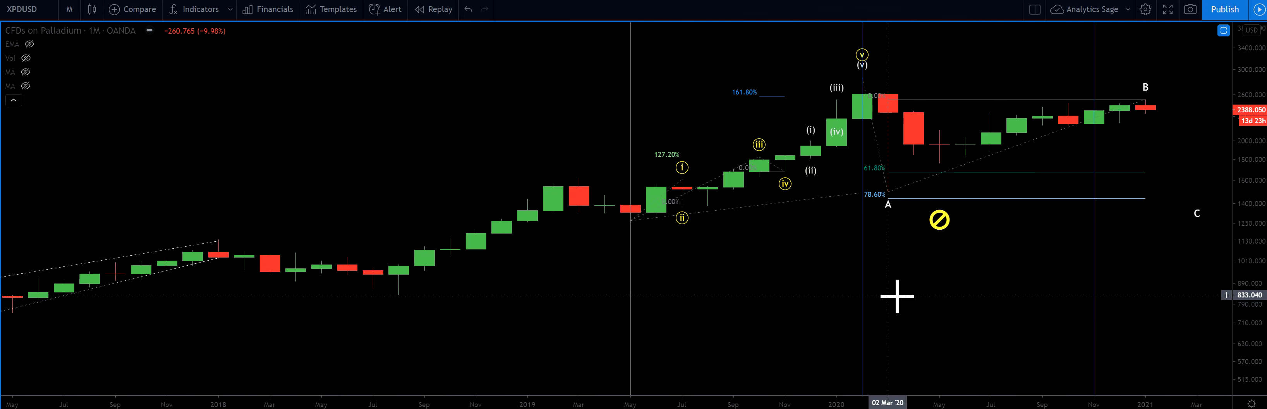
left_click_drag(1247, 338, 1236, 46)
left_click_drag(845, 161, 694, 361)
Switch to 1-week candles and pan to the channel and the wave (i)–(v) rally.
left_click(73, 13)
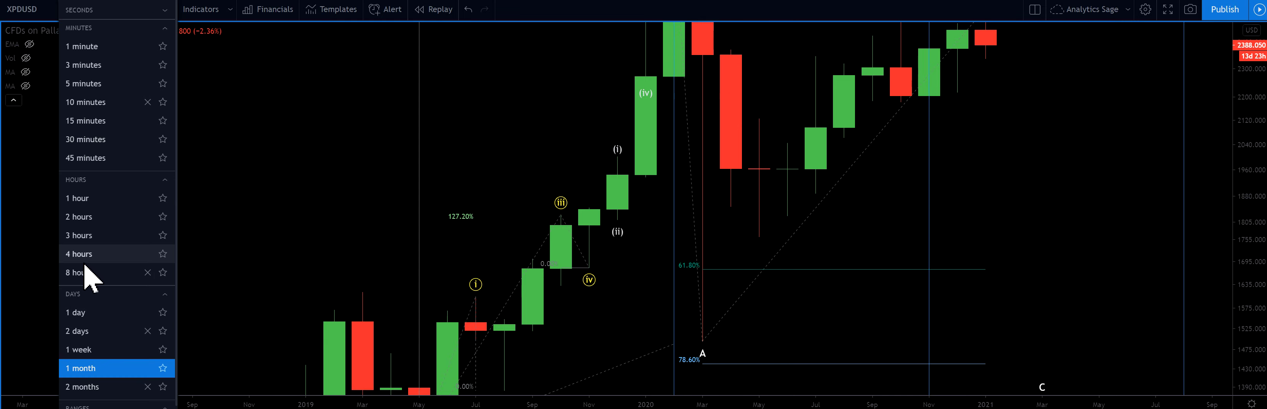
left_click(98, 350)
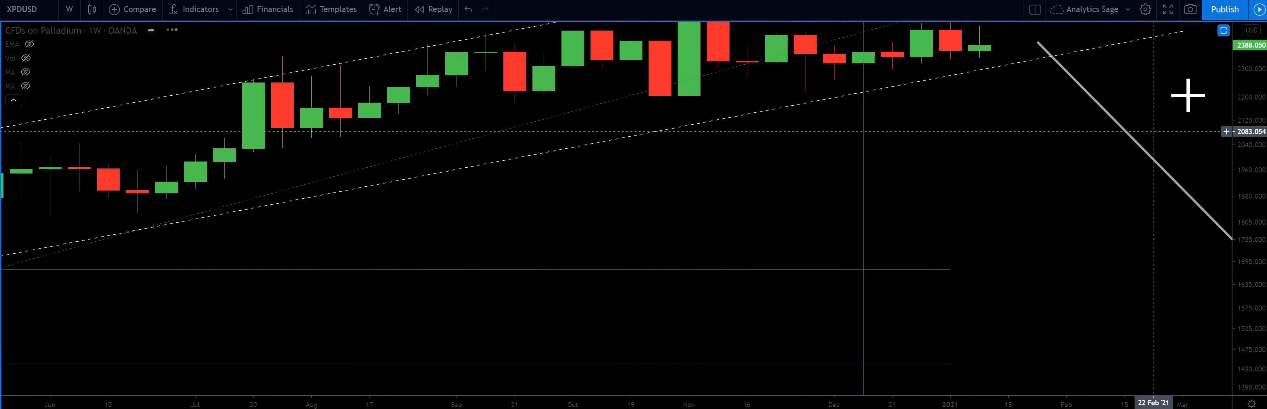
scroll(917, 254, "down", 10)
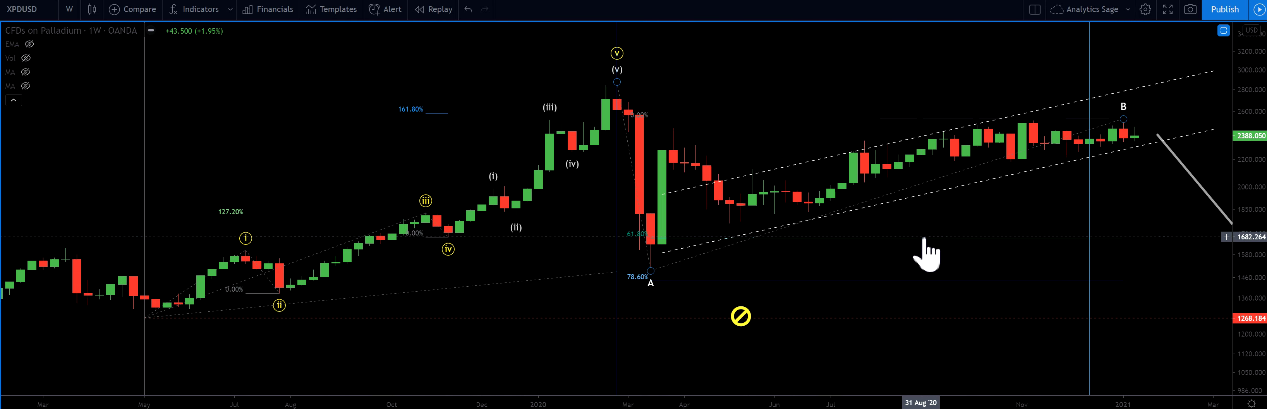
left_click_drag(403, 177, 812, 235)
scroll(767, 226, "up", 4)
left_click_drag(738, 213, 629, 143)
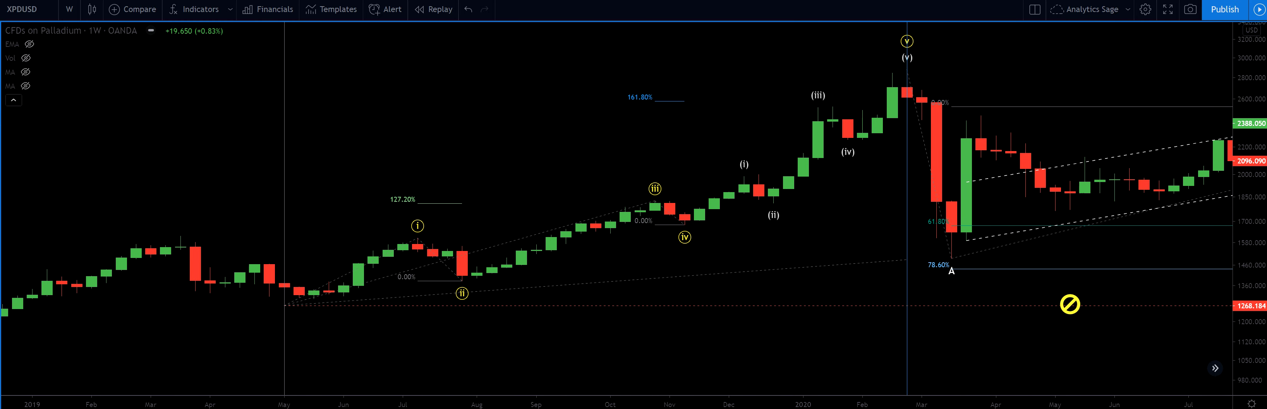
Try a trend line at the May 2019 low, cancel it, and pan to the B label and C arrow.
key("alt+t")
left_click(298, 309)
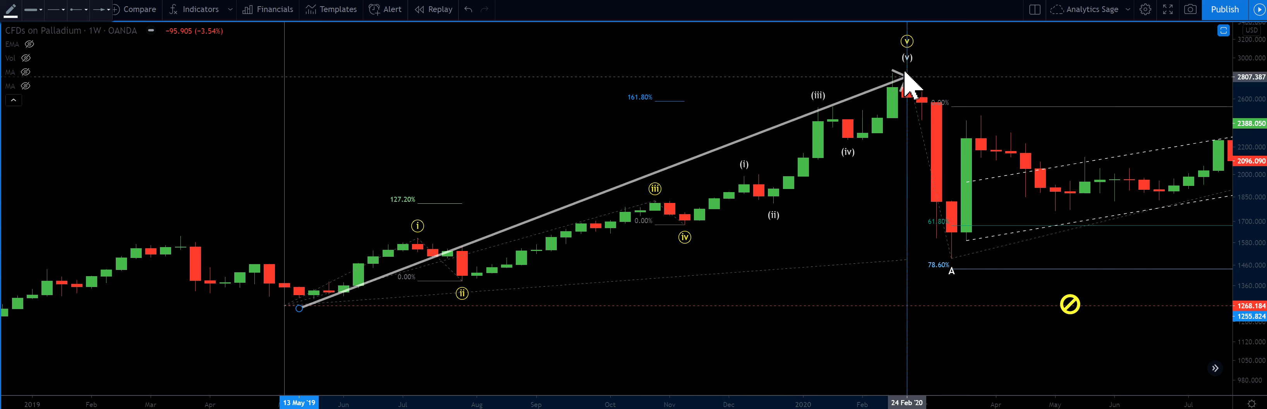
key("Escape")
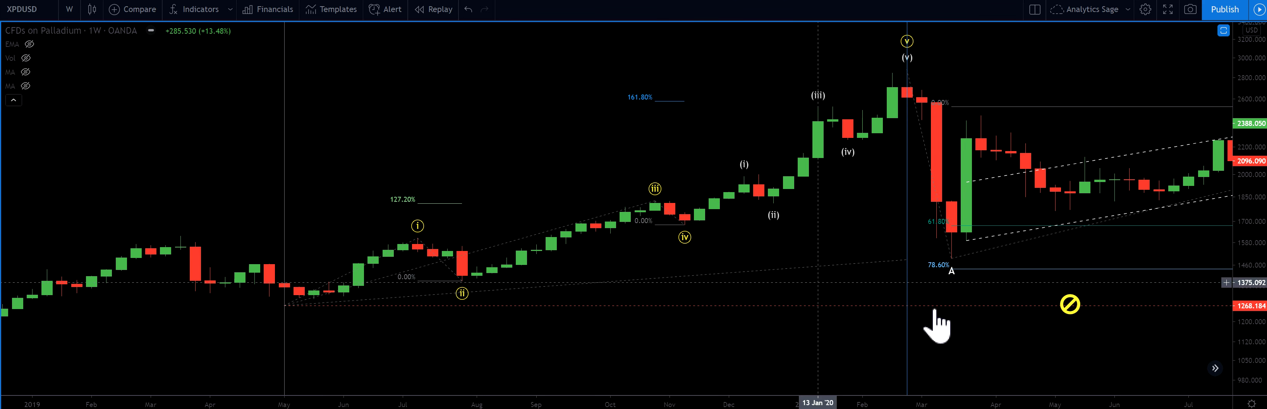
left_click_drag(985, 342, 345, 334)
left_click_drag(787, 181, 595, 280)
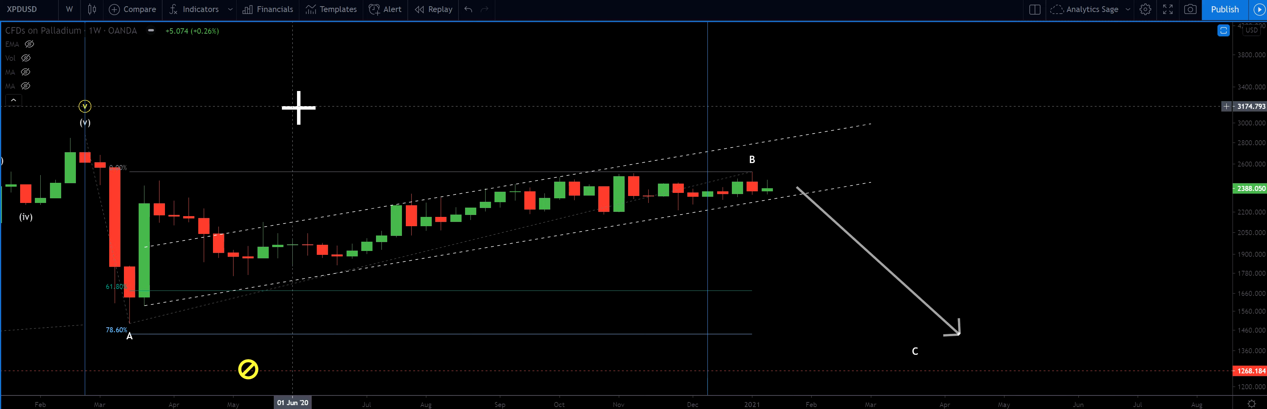
Draw a white arrow from the May 2019 low up to the wave (v) peak.
left_click_drag(266, 125, 481, 107)
scroll(511, 113, "down", 10)
left_click_drag(692, 195, 383, 122)
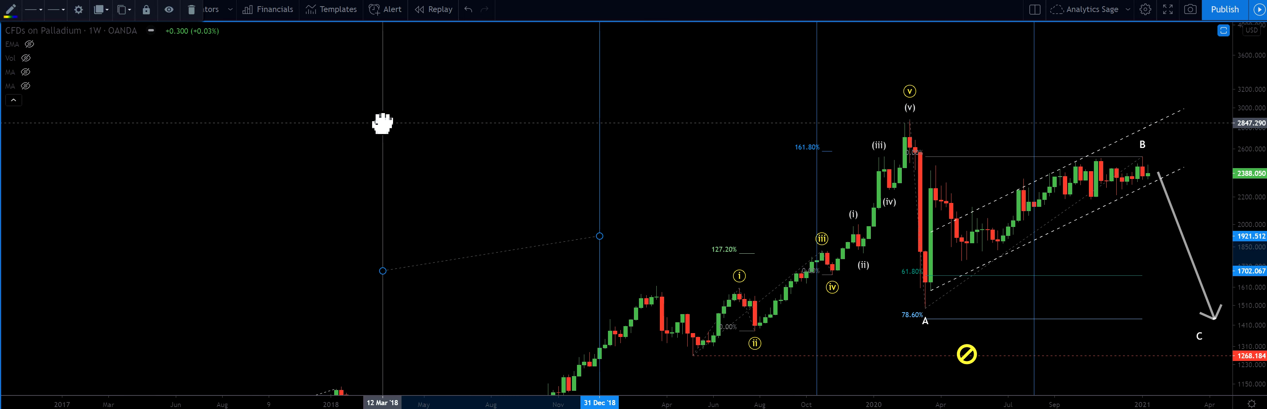
left_click_drag(650, 246, 398, 240)
left_click(453, 356)
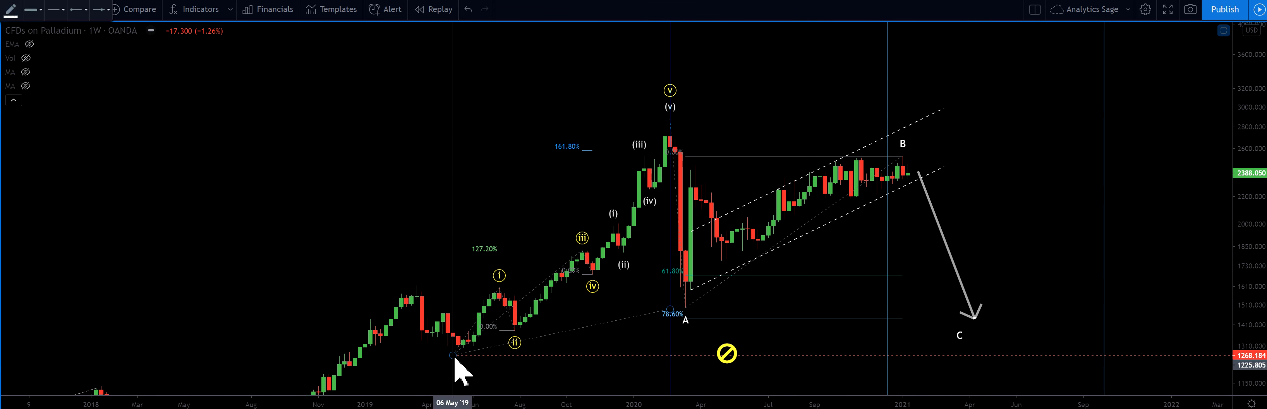
left_click(453, 354)
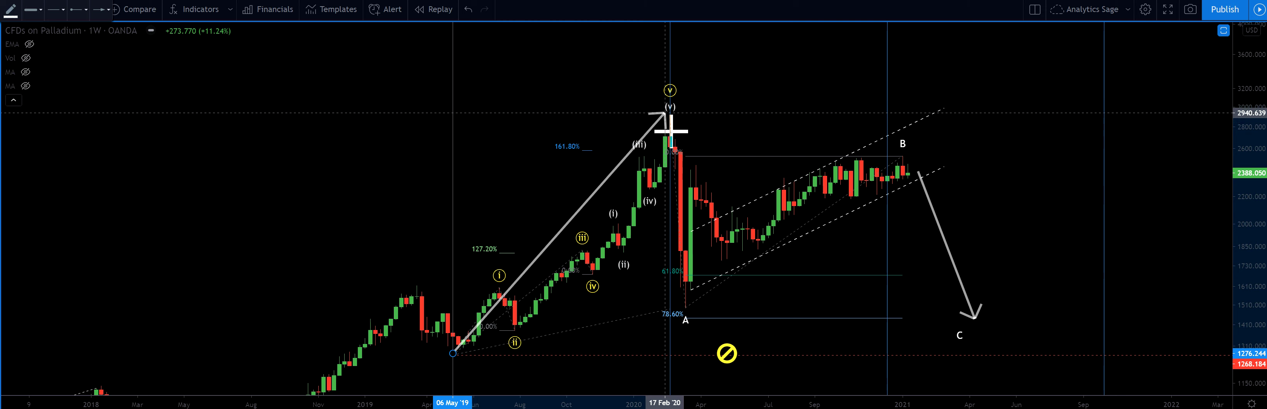
left_click(692, 268)
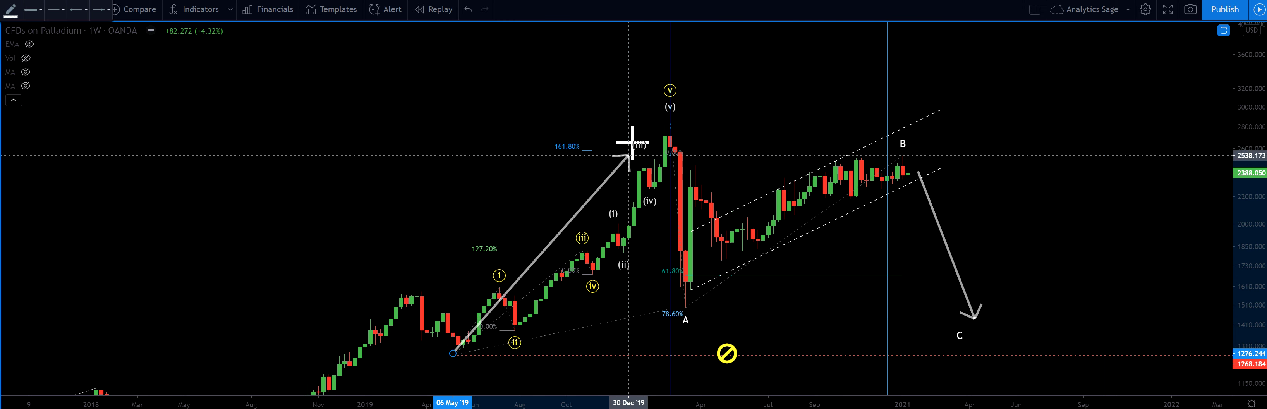
left_click(655, 115)
right_click(653, 115)
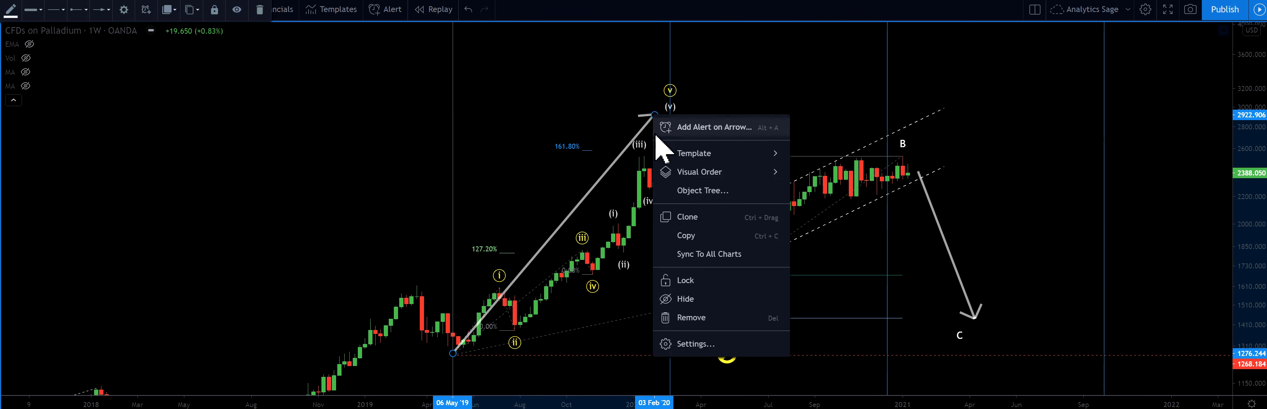
left_click(615, 121)
scroll(781, 266, "up", 3)
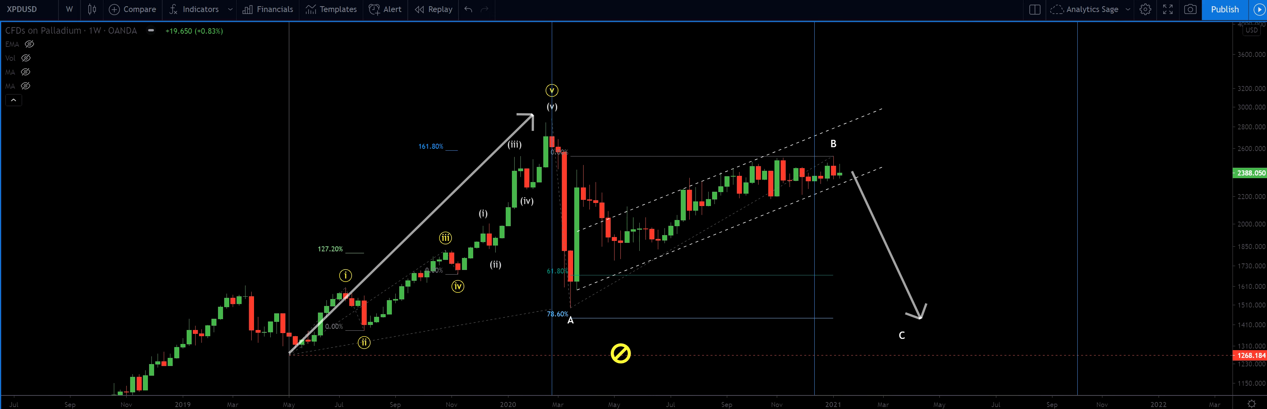
Start two trial dashed paths, one from the A low, and cancel both.
key("alt+t")
left_click(557, 118)
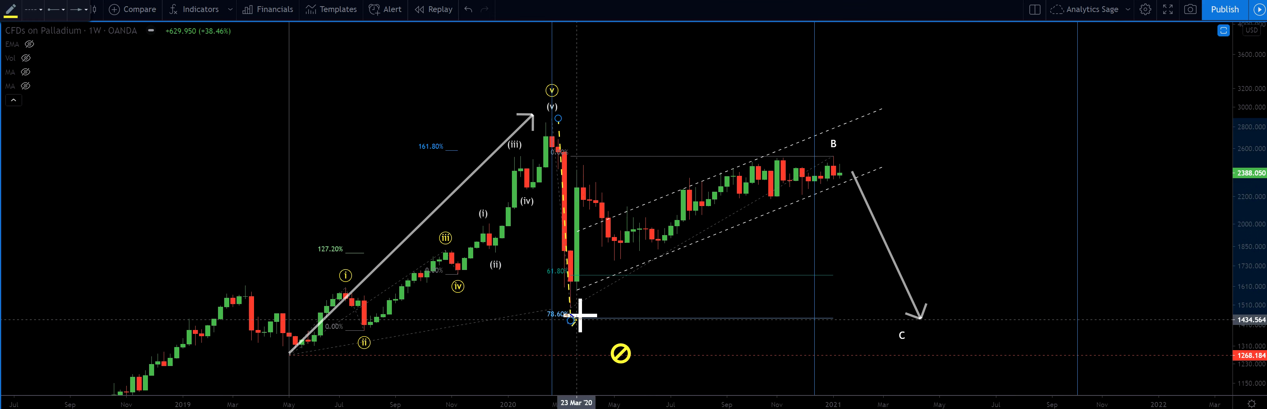
left_click(808, 136)
left_click(846, 224)
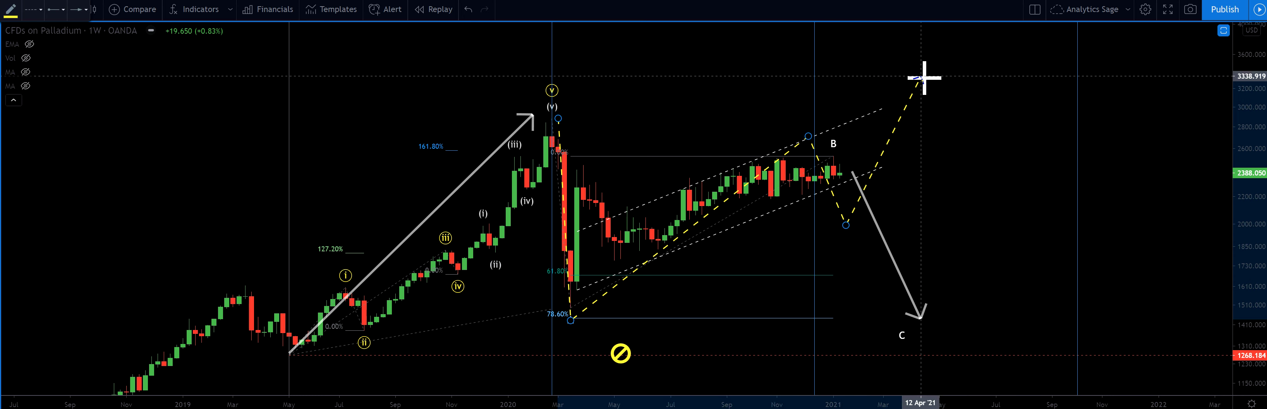
key("Escape")
key("alt+t")
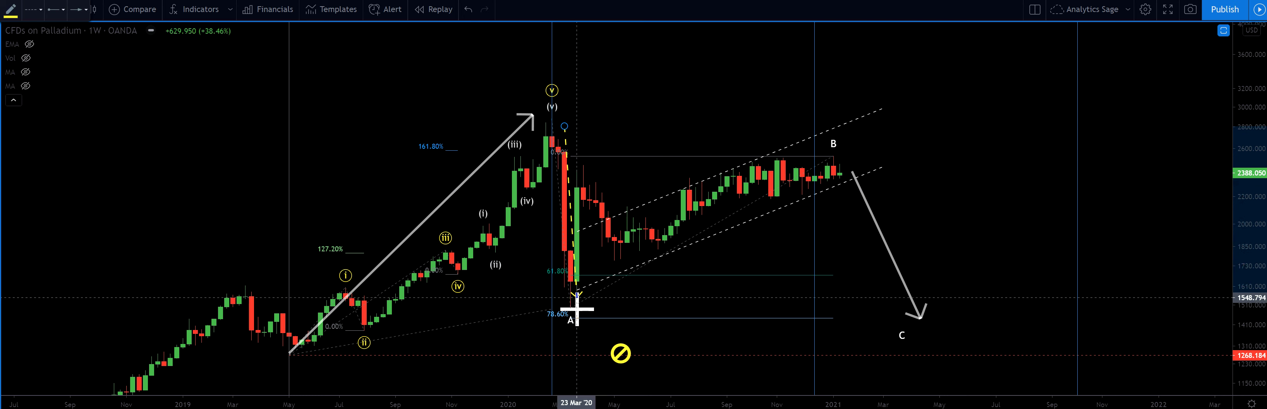
left_click(577, 313)
left_click(871, 107)
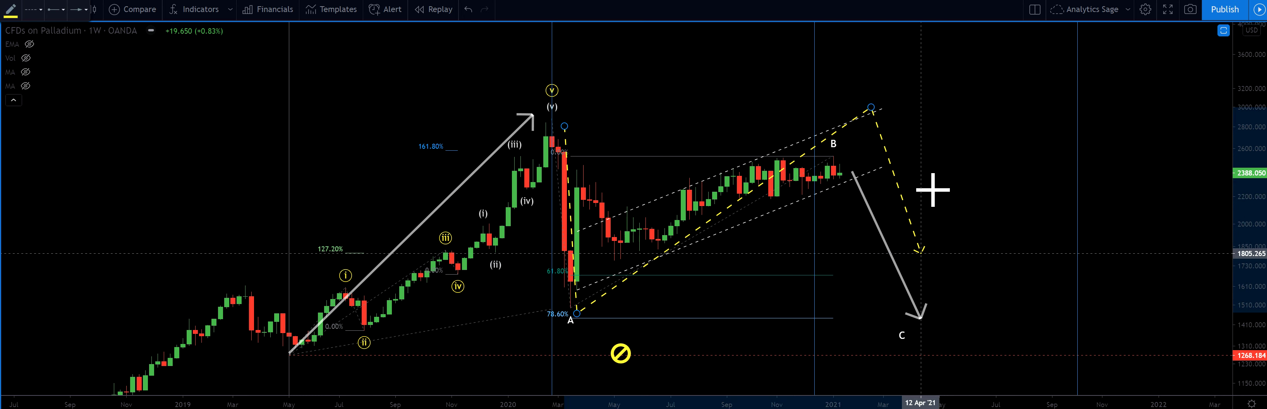
key("Escape")
Frame the wave structure and try a dashed path from the (v) high through A to B, then cancel it.
scroll(887, 178, "up", 1)
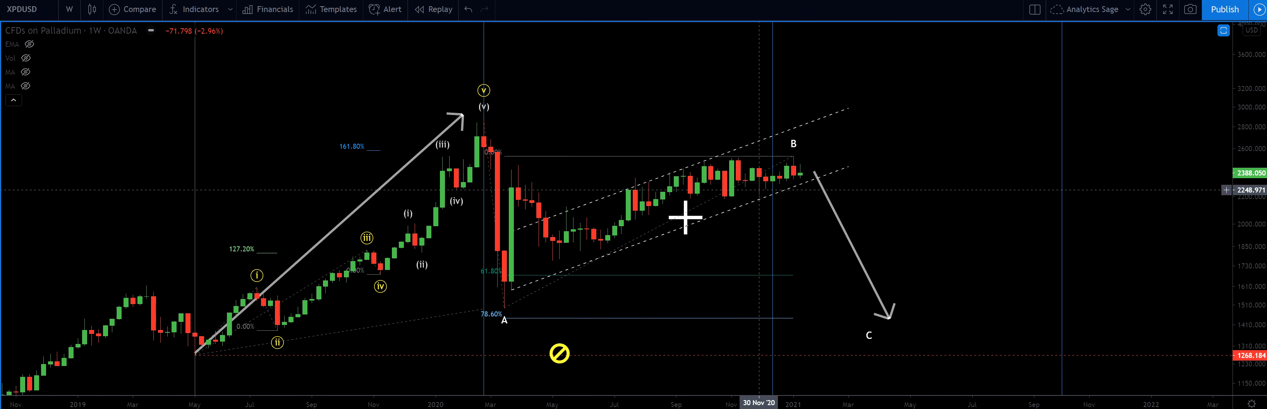
left_click_drag(695, 254, 790, 253)
scroll(758, 312, "down", 4)
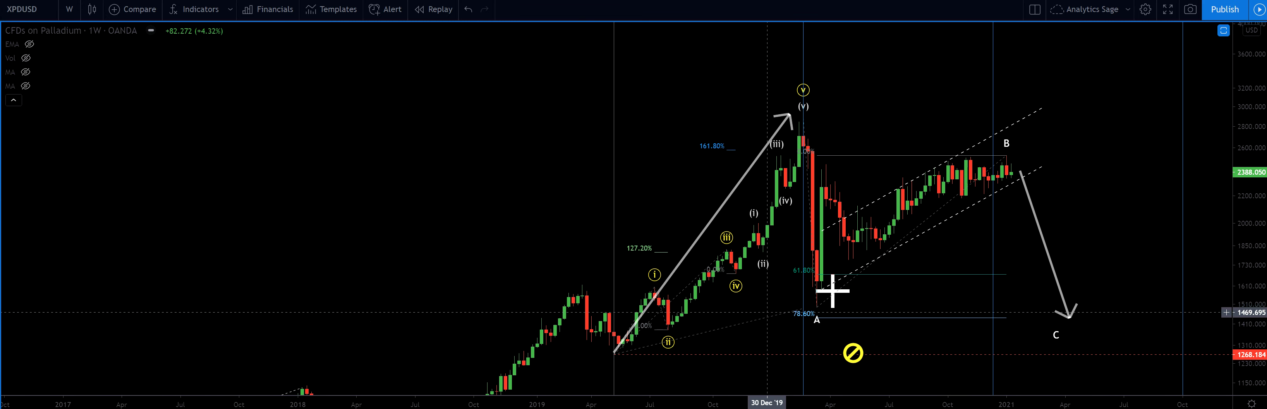
left_click_drag(1080, 195, 880, 216)
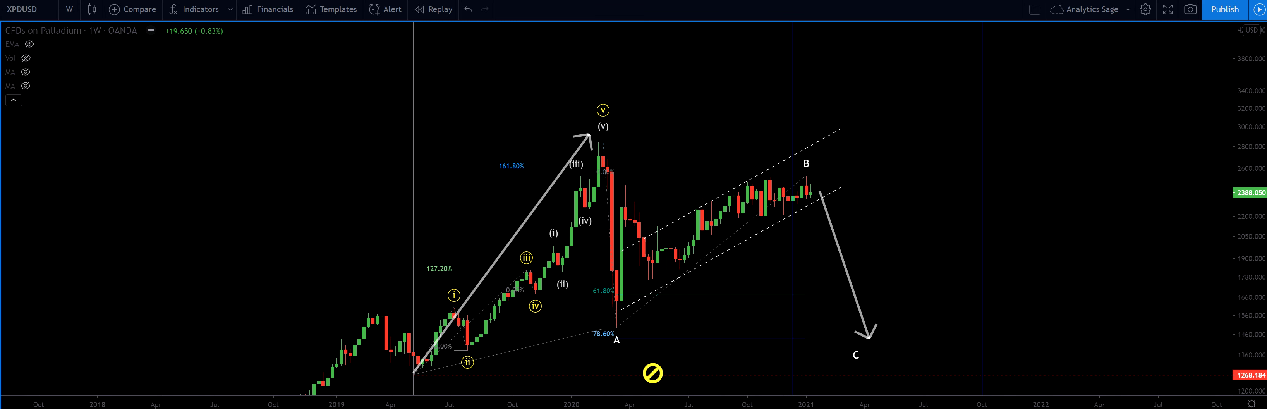
left_click(603, 140)
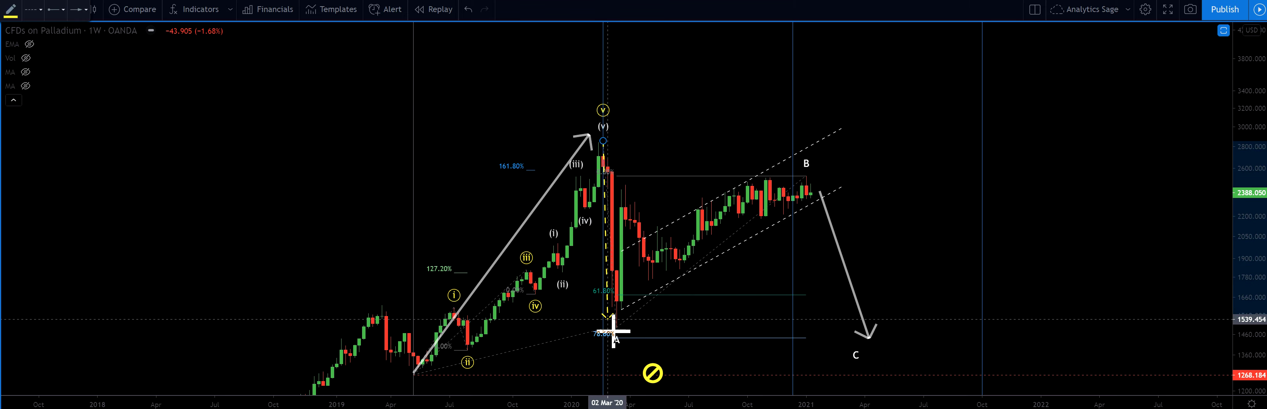
left_click(613, 329)
left_click(793, 153)
key("Escape")
Draw a projected dashed path from the A low through the rebound and pullback, ending near B.
scroll(873, 268, "up", 4)
left_click_drag(768, 233, 1067, 215)
scroll(565, 363, "up", 1)
scroll(564, 364, "up", 1)
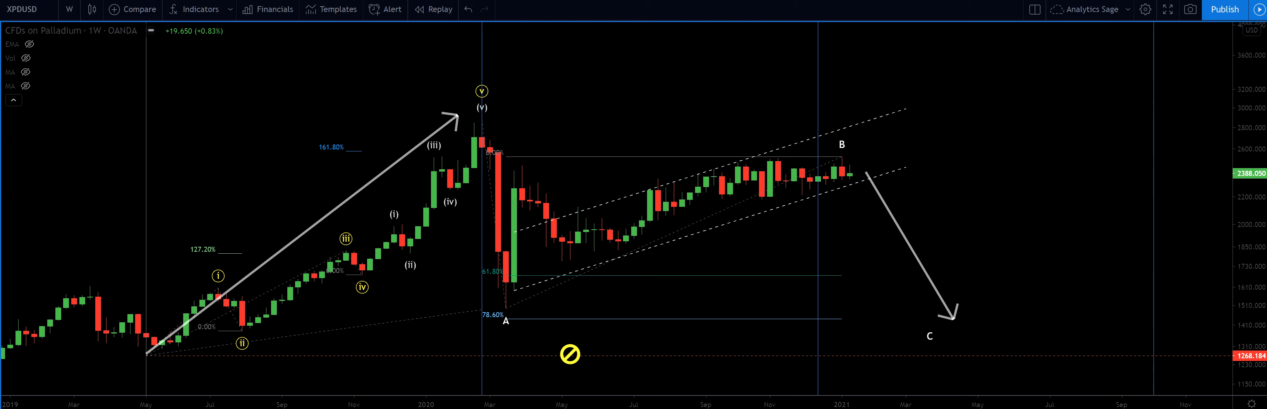
left_click(506, 304)
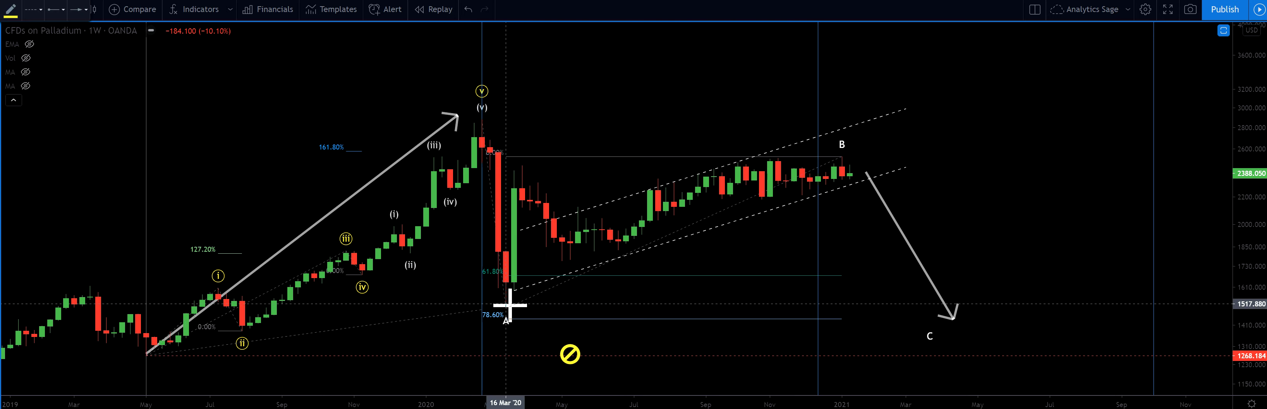
left_click(523, 148)
left_click(586, 281)
double_click(768, 199)
left_click_drag(769, 199, 827, 137)
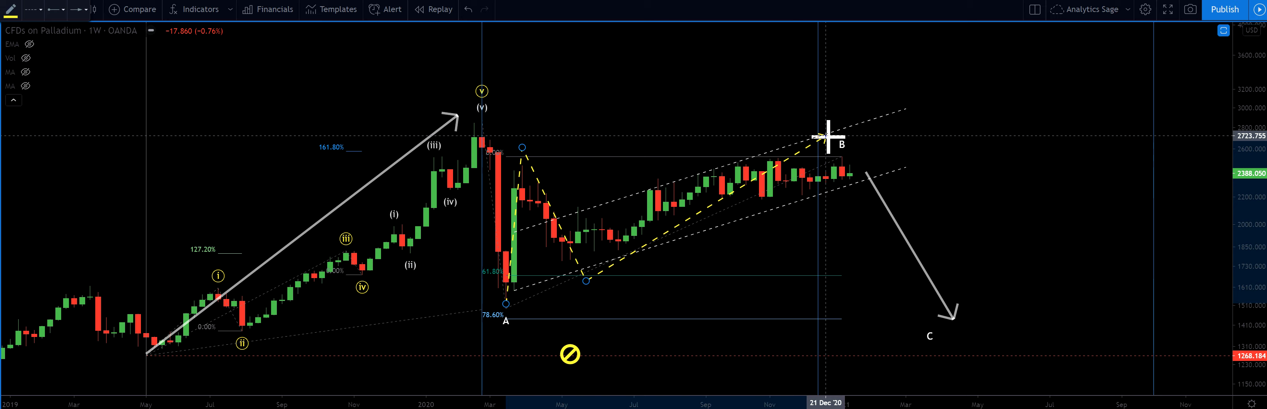
left_click_drag(786, 162, 810, 157)
Discard the yellow dashed path and extend the channel's right end up into March 2021.
key("Escape")
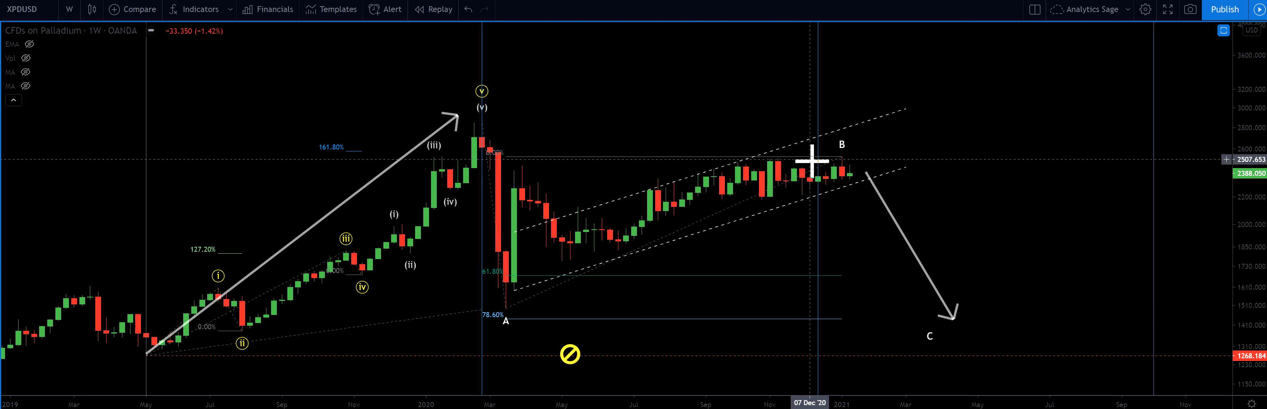
left_click(910, 168)
left_click_drag(912, 167, 920, 158)
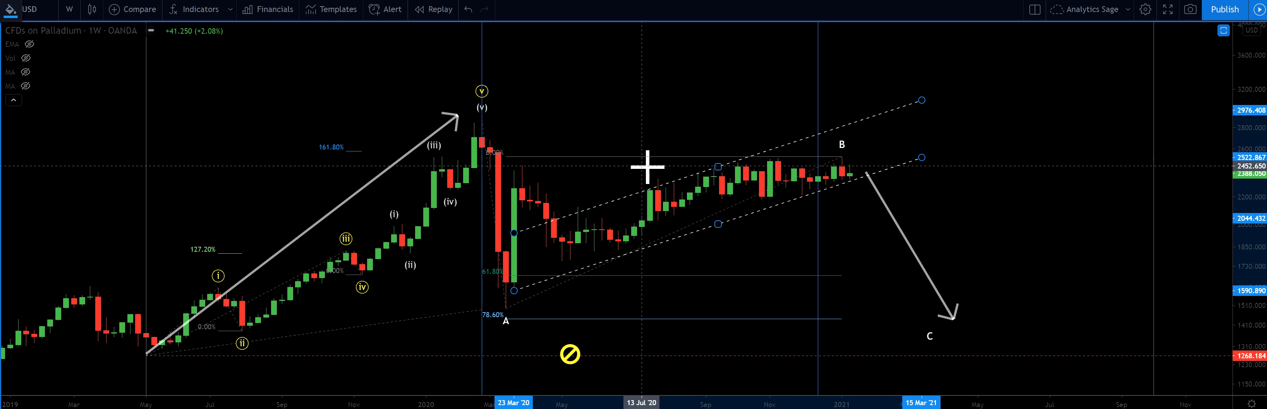
Drag the stray short line from April 2020 beside B, delete it, and pick the Rectangle tool.
left_click(548, 190)
left_click(555, 190)
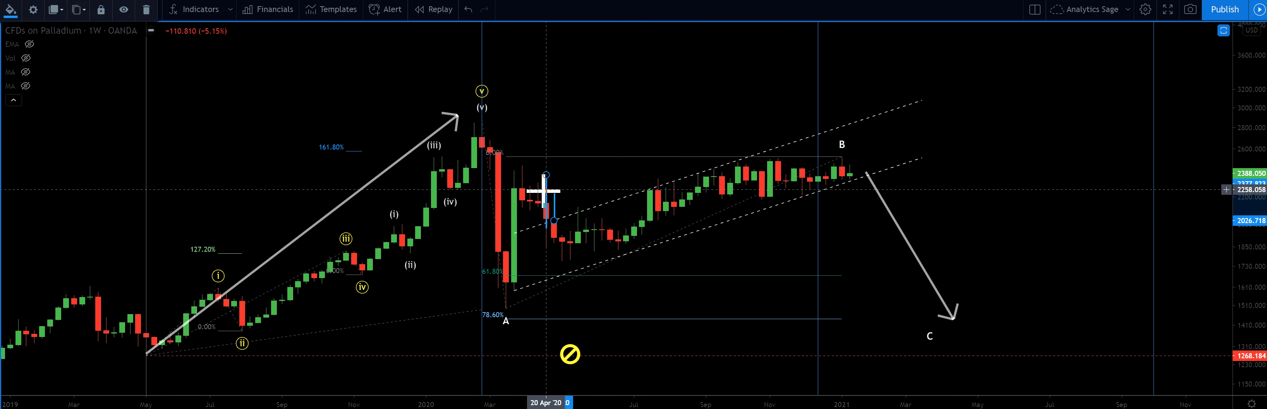
left_click_drag(551, 202, 858, 184)
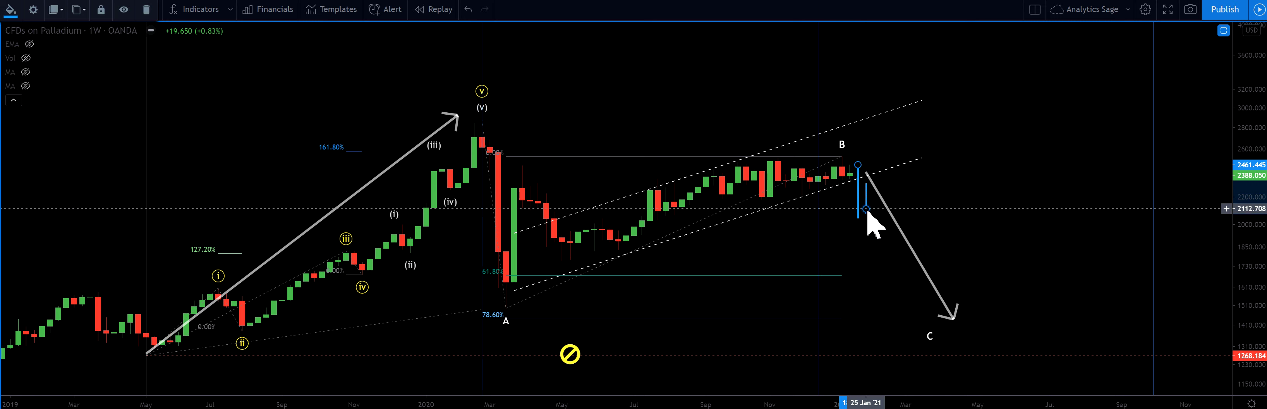
key("Delete")
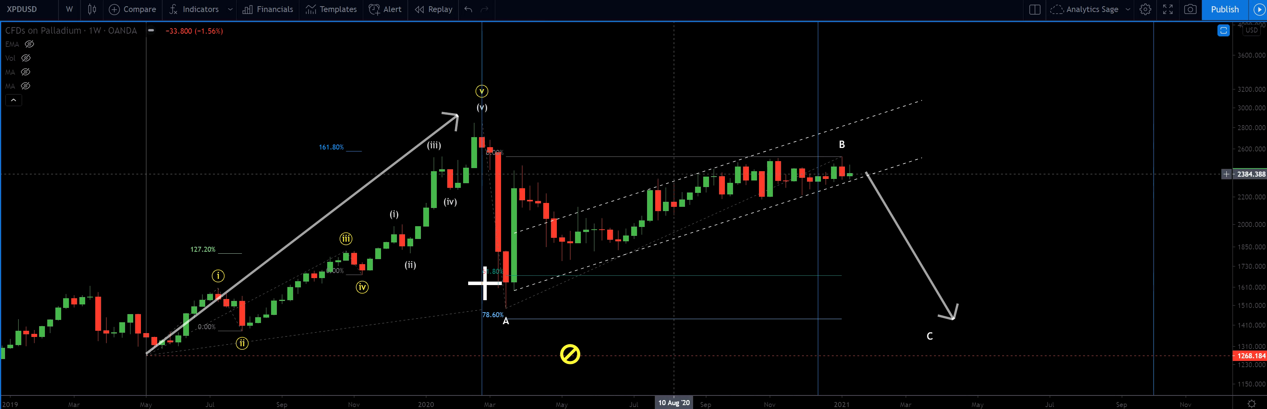
left_click(0, 93)
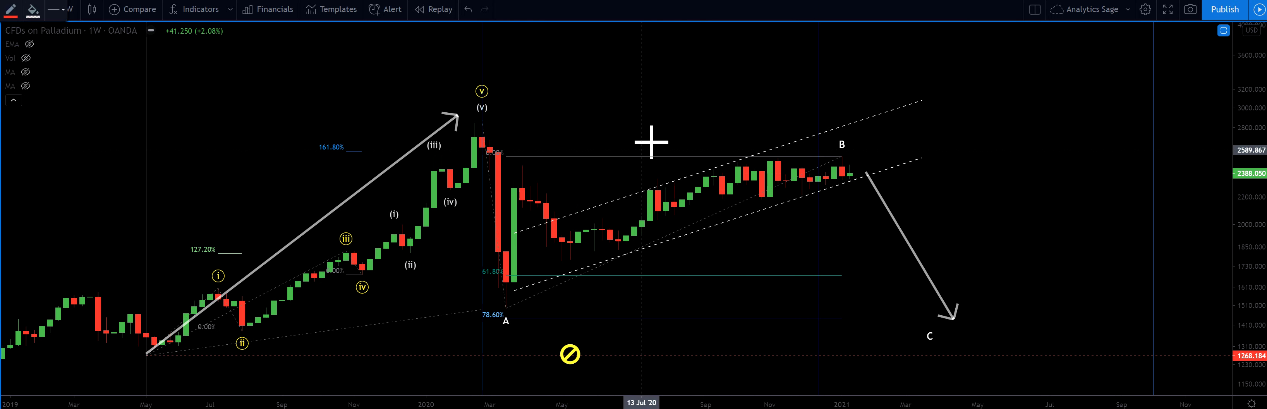
Draw a red box over the July 2020–January 2021 highs and unhide the volume bars.
left_click_drag(658, 138, 849, 159)
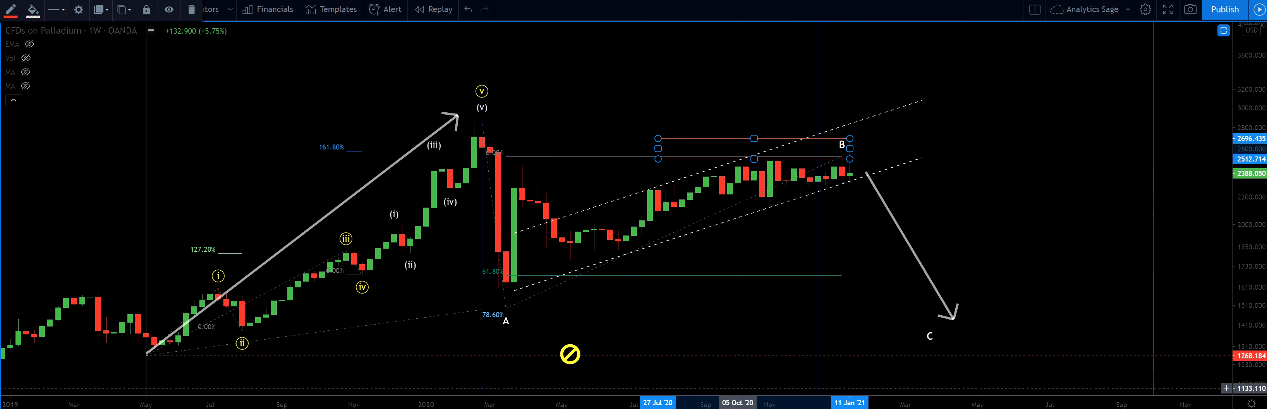
left_click(1, 51)
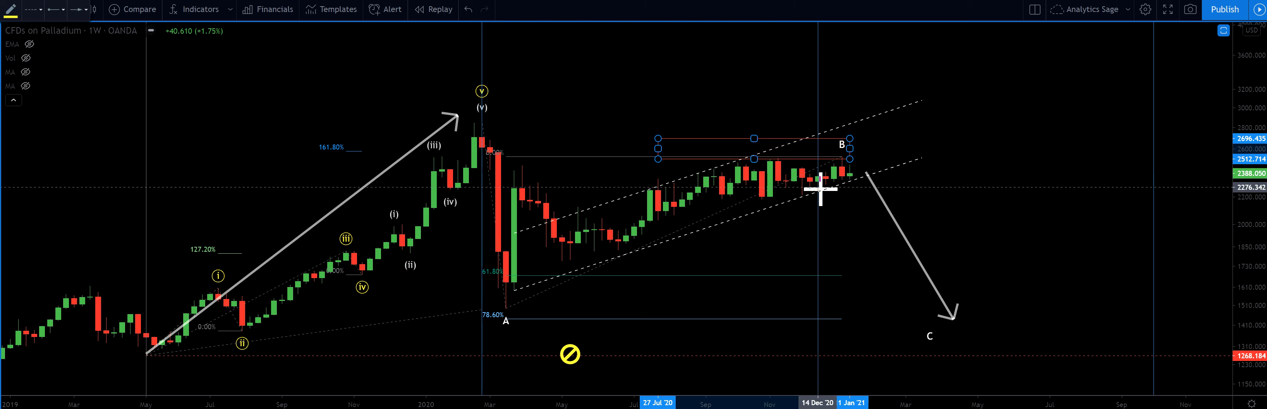
left_click(836, 248)
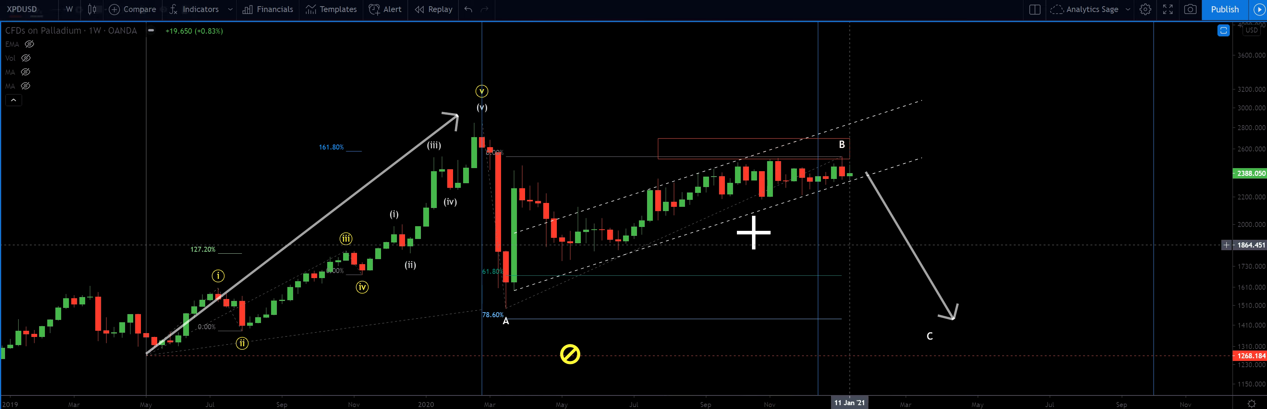
left_click(26, 58)
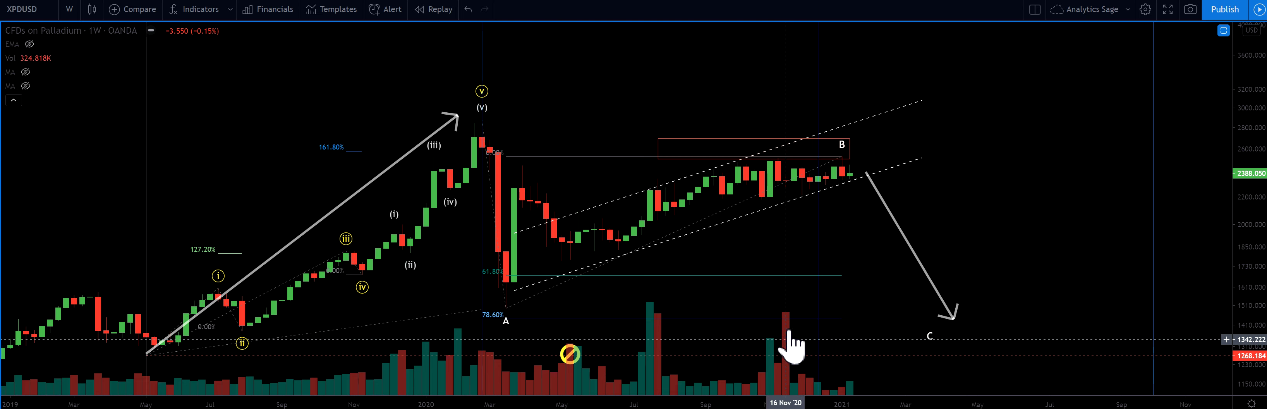
Box the November 2020–January 2021 sideways candles in red and delete the upper box.
scroll(790, 329, "up", 5)
left_click_drag(673, 291, 944, 274)
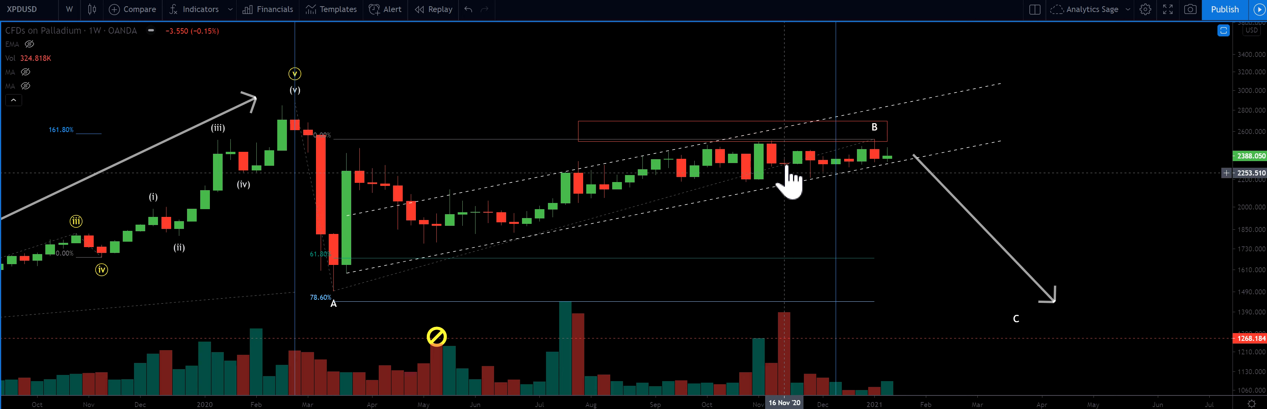
scroll(779, 204, "up", 5)
left_click_drag(668, 234, 867, 238)
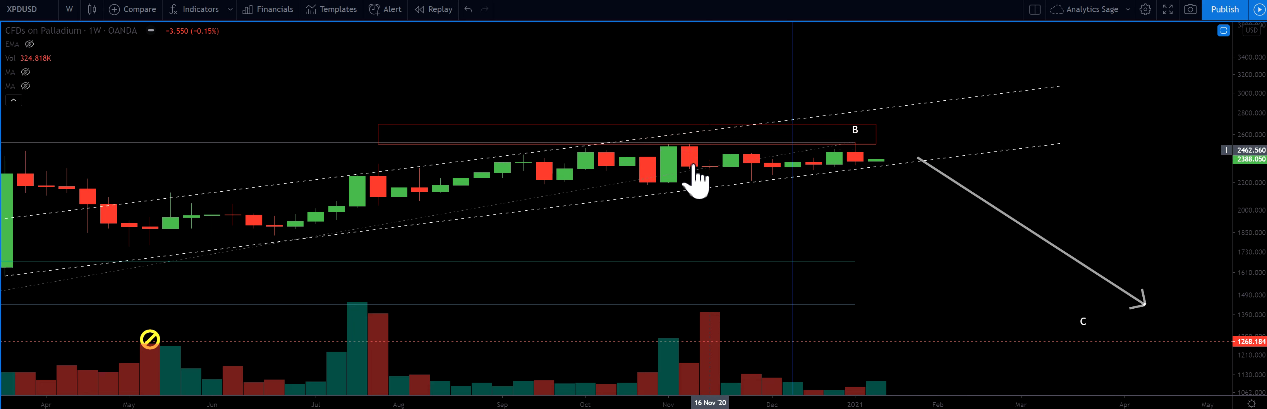
scroll(853, 227, "down", 3)
left_click_drag(854, 228, 314, 396)
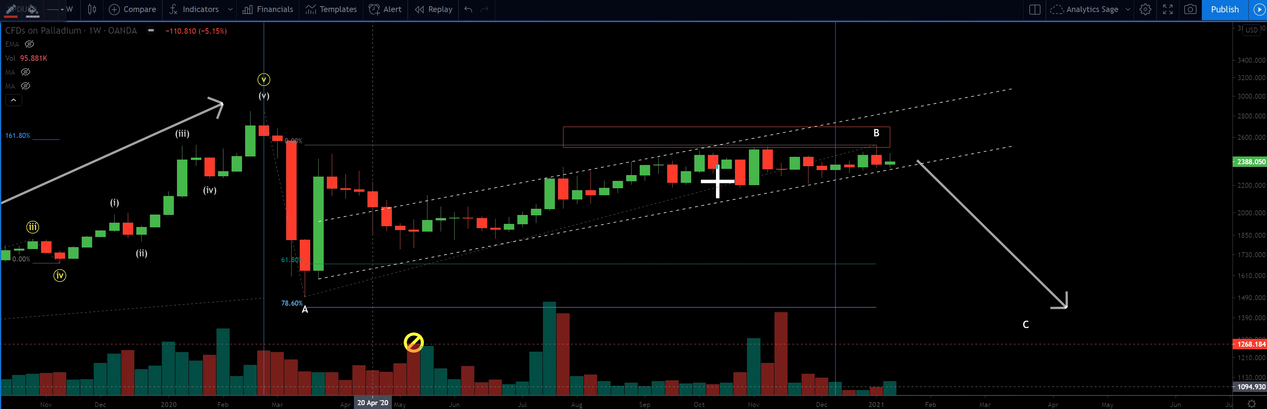
mouse_move(767, 148)
left_mouse_down()
mouse_move(888, 182)
mouse_move(951, 184)
left_mouse_up()
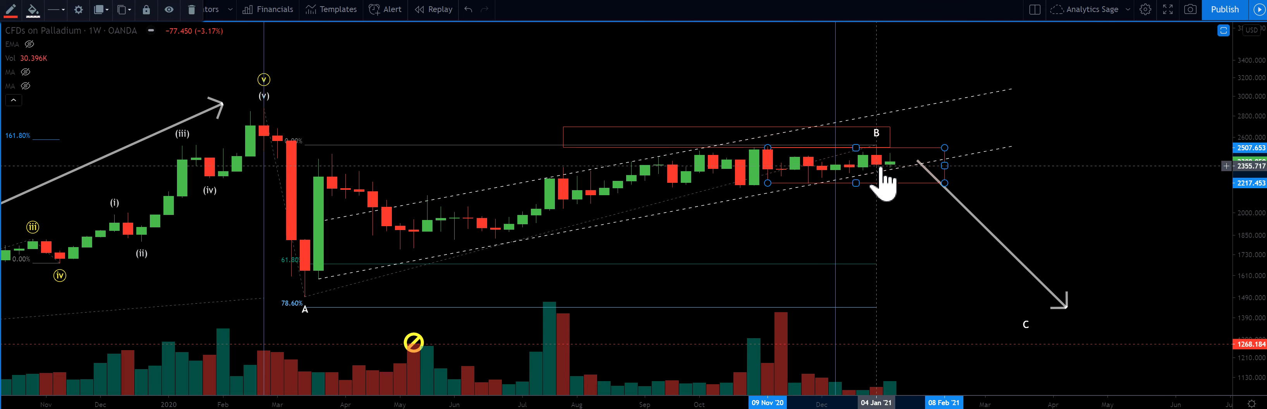
left_click(888, 129)
key("Delete")
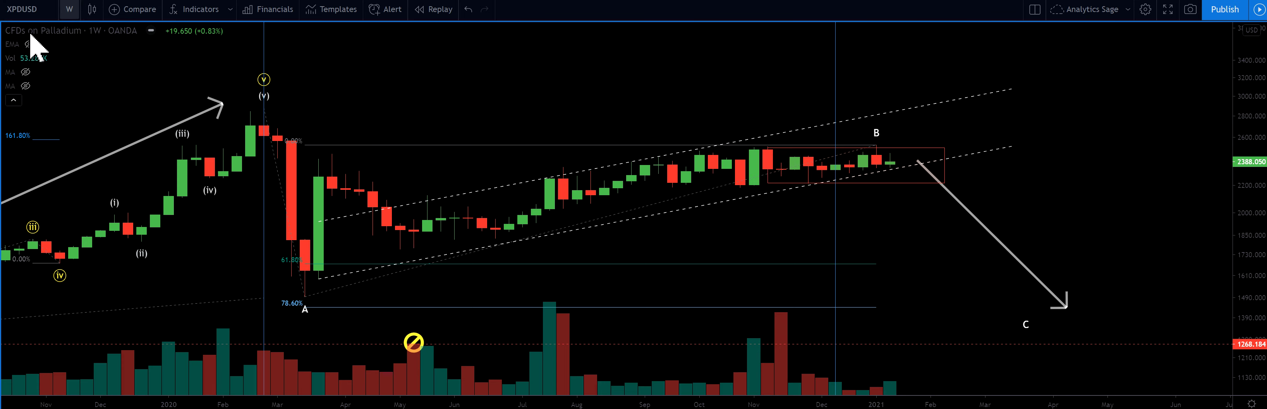
left_click(25, 72)
left_click(25, 85)
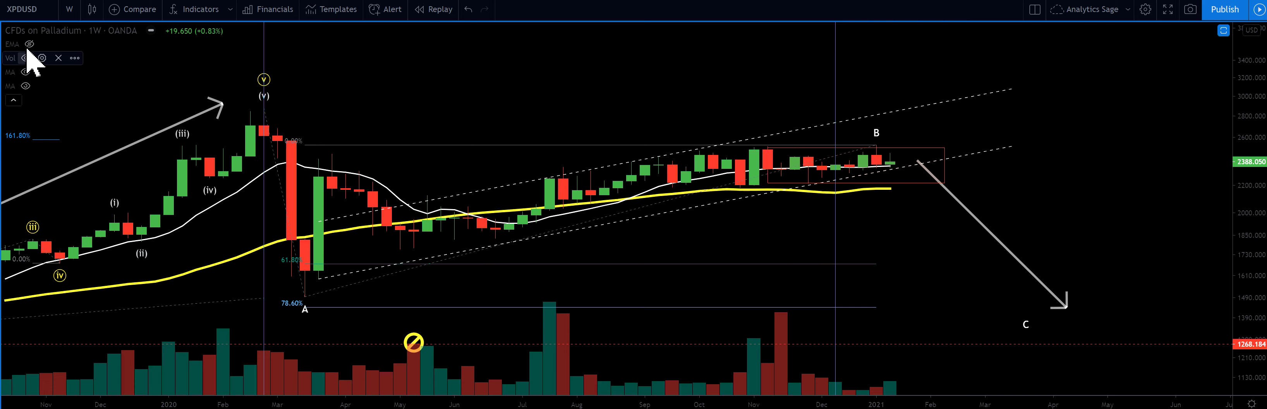
left_click(725, 184)
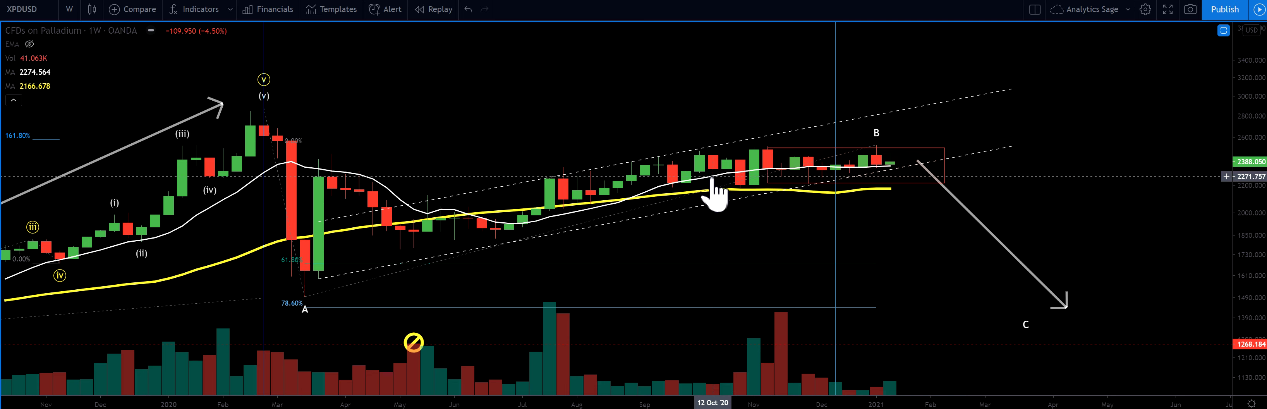
double_click(712, 178)
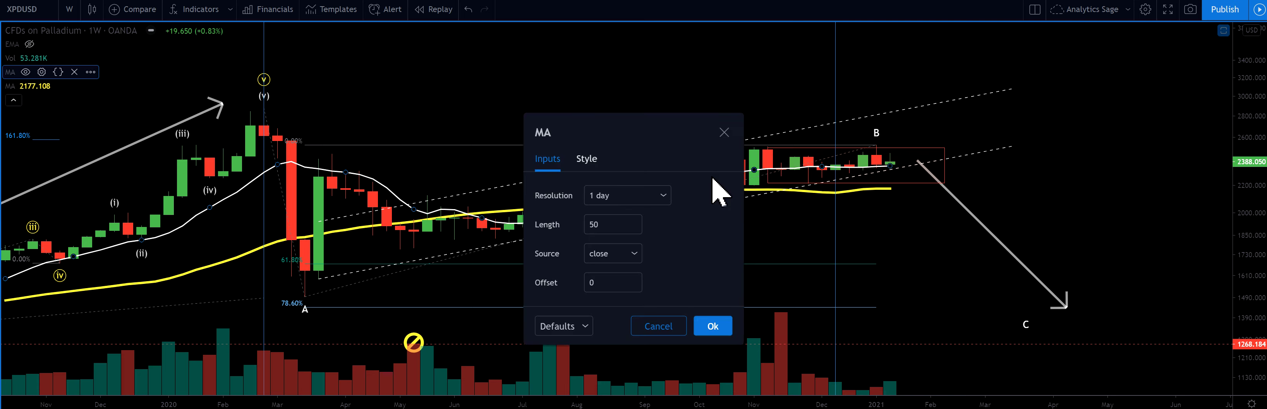
left_click(616, 195)
left_click(682, 326)
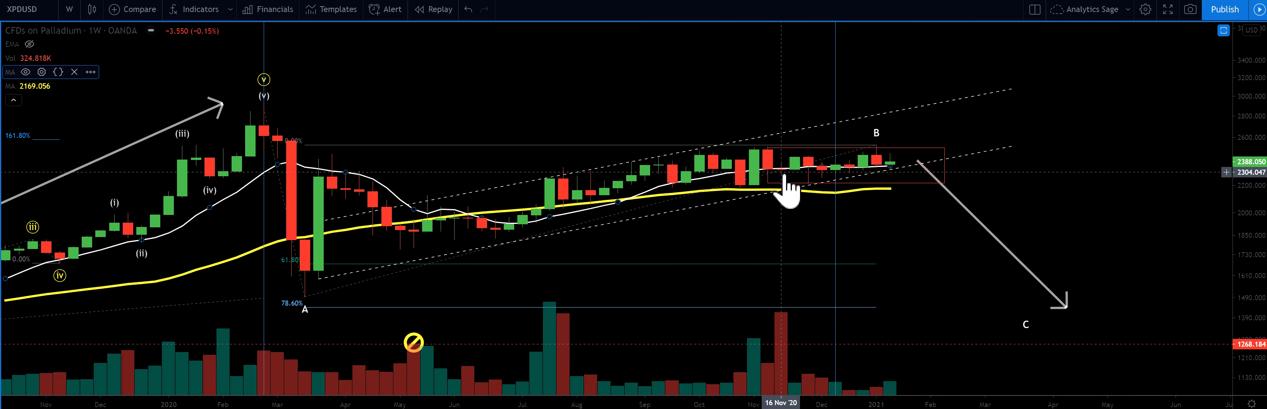
Stretch the price scale, pan to the latest candles, and delete a trial arrow drawn there.
left_click_drag(1241, 291, 1245, 111)
left_click_drag(1140, 132, 1191, 209)
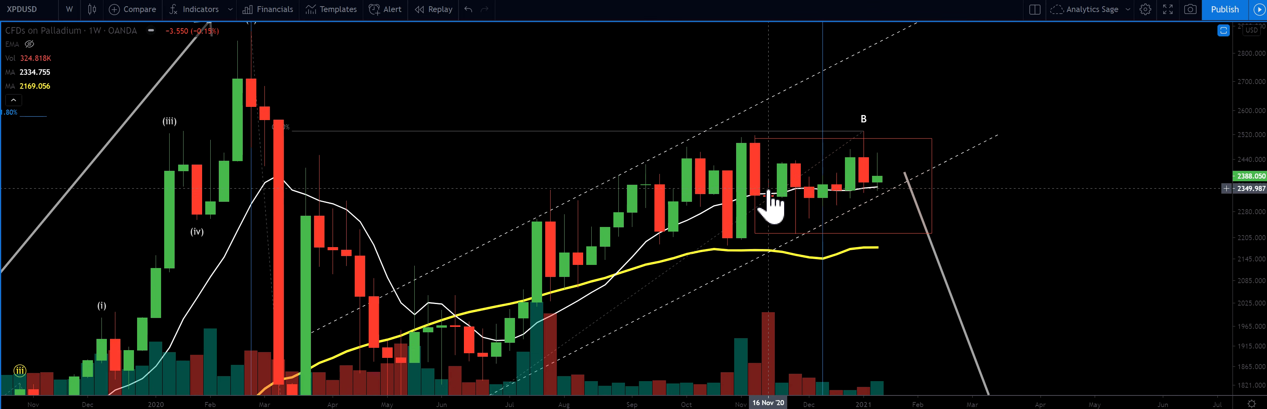
left_click_drag(901, 292, 874, 234)
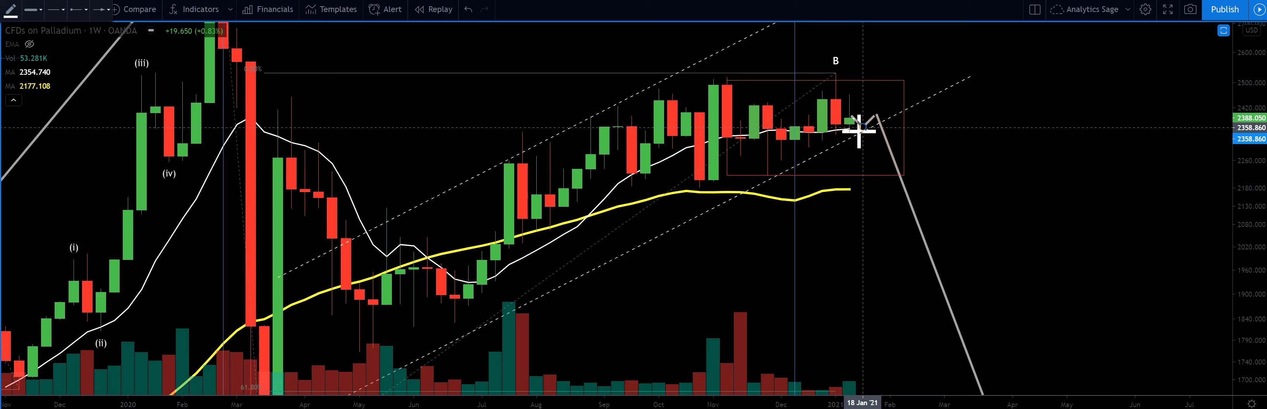
left_click(866, 157)
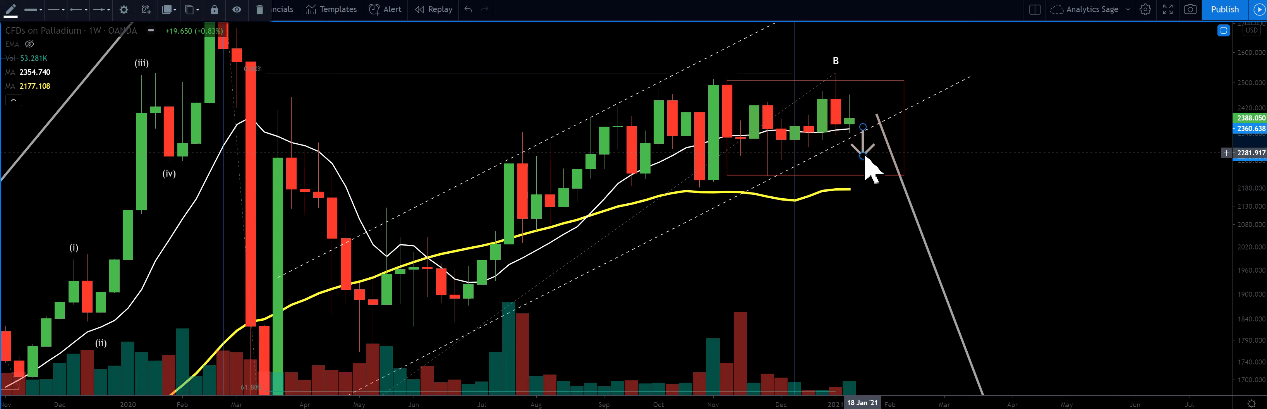
key("Delete")
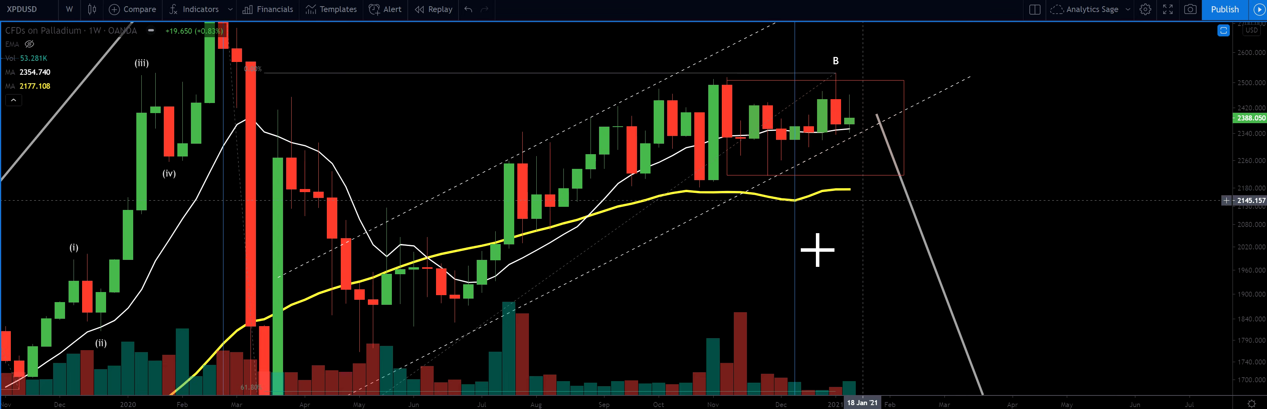
Start a dashed path near the yellow moving average, then cancel it.
left_click(850, 148)
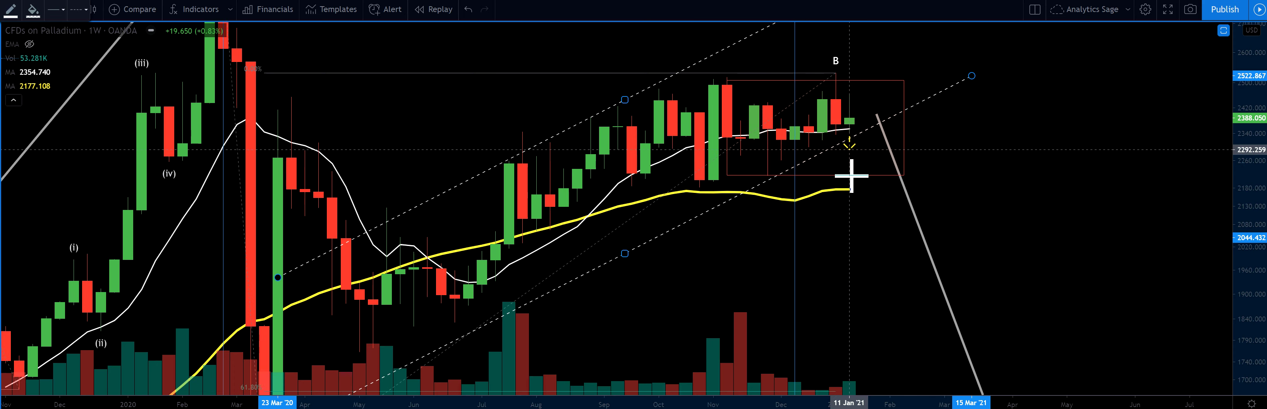
left_click(850, 188)
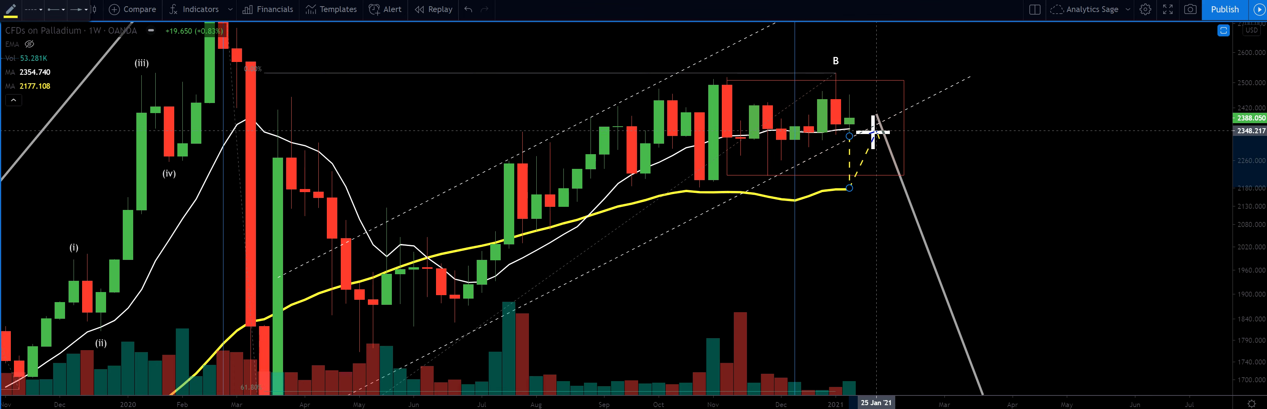
left_click(876, 131)
key("Escape")
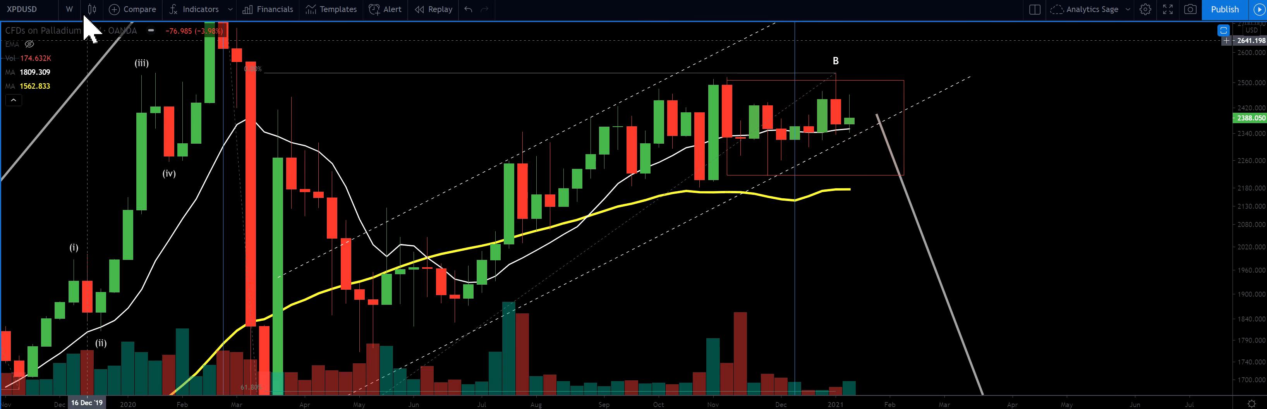
Switch to 1-day candles and pan and compress the view to cover 2019 through early 2021.
left_click(70, 9)
left_click(97, 324)
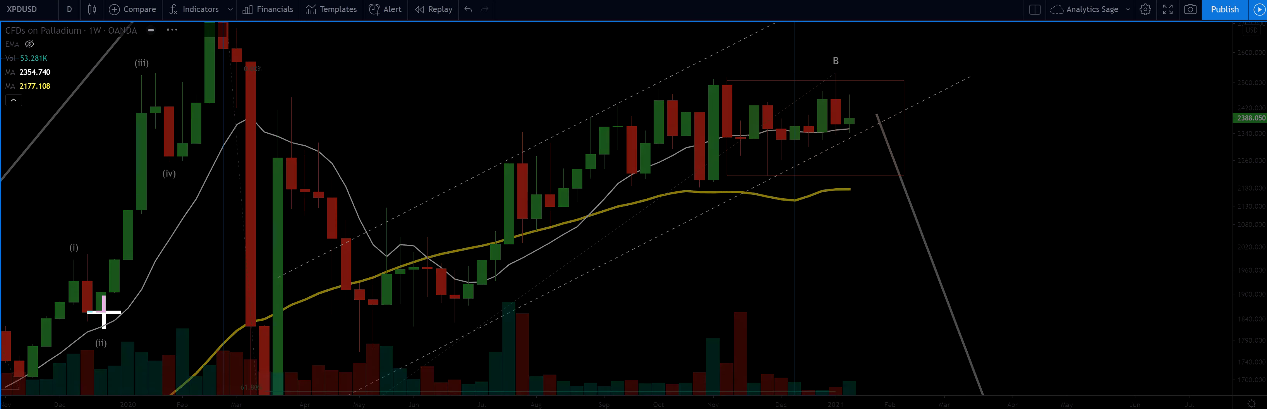
left_click_drag(1024, 265, 793, 268)
scroll(758, 285, "down", 4)
scroll(735, 290, "up", 3)
left_click_drag(495, 290, 664, 285)
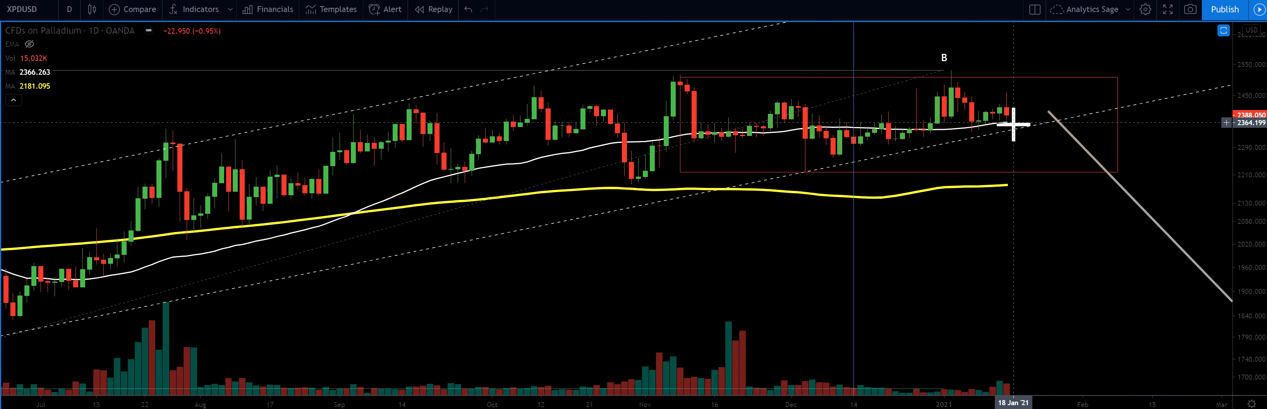
scroll(1013, 132, "down", 3)
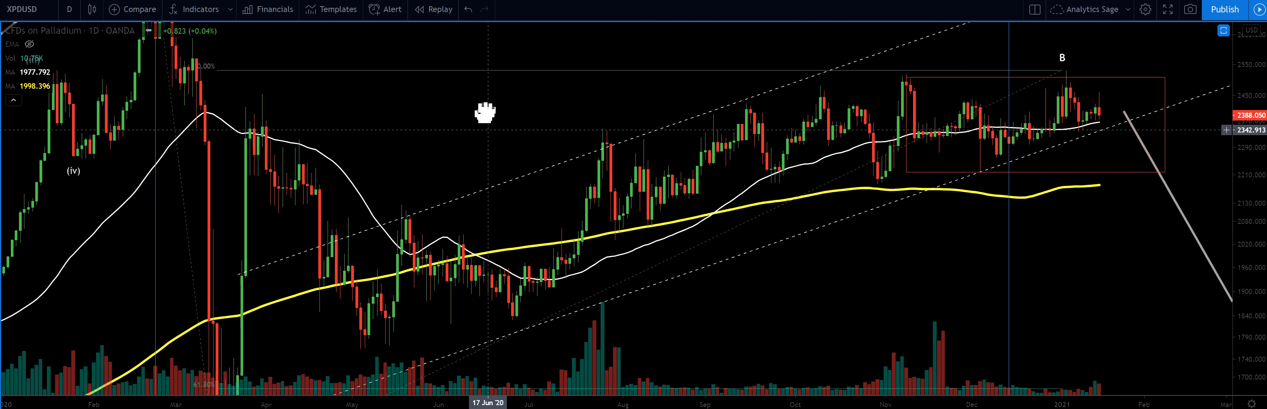
left_click_drag(485, 112, 479, 88)
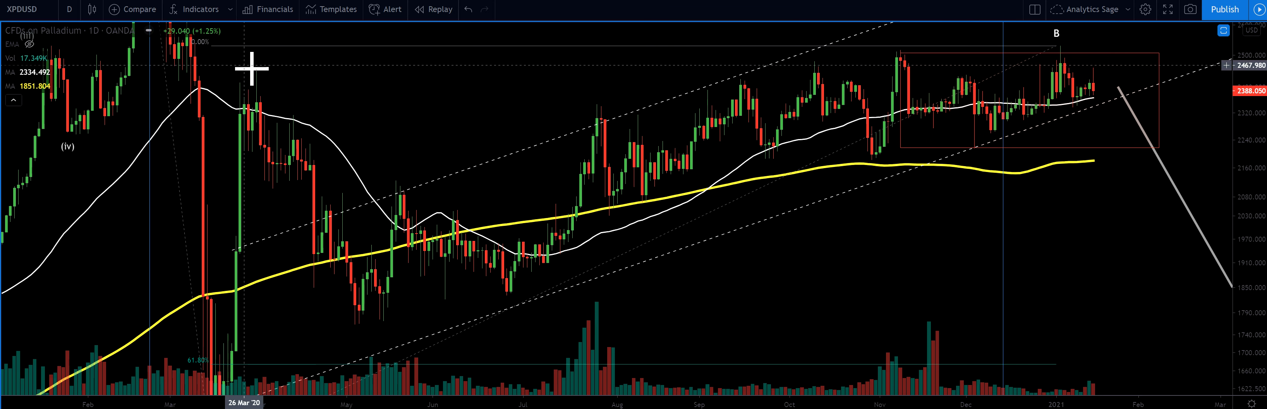
left_click_drag(1262, 120, 1252, 233)
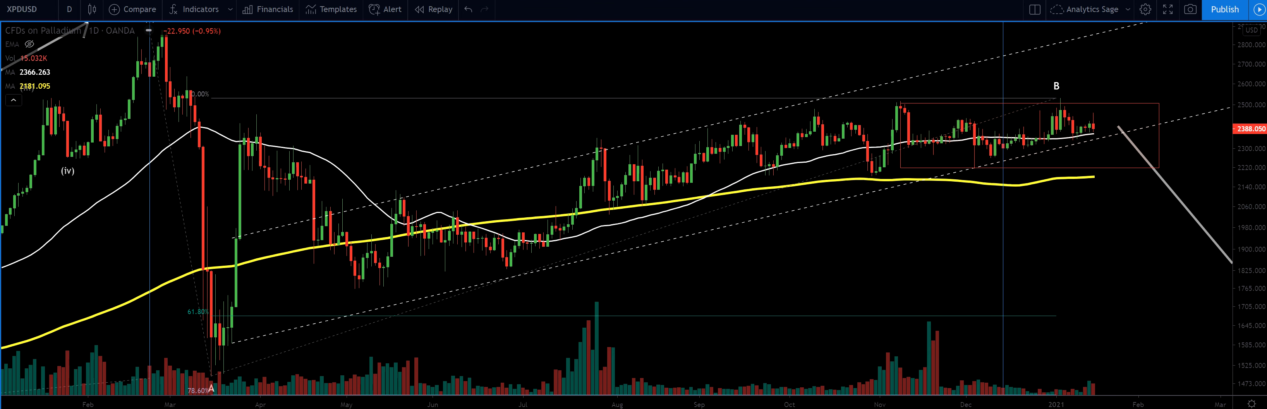
Start an arrow from the May 2020 low toward November 2020, cancel it, and zoom out.
left_click(380, 275)
left_click(912, 119)
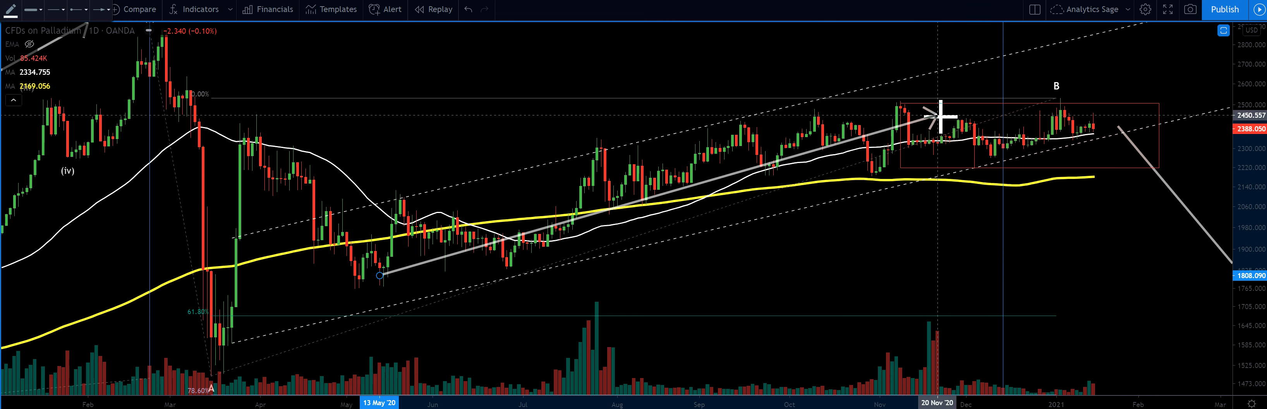
key("Escape")
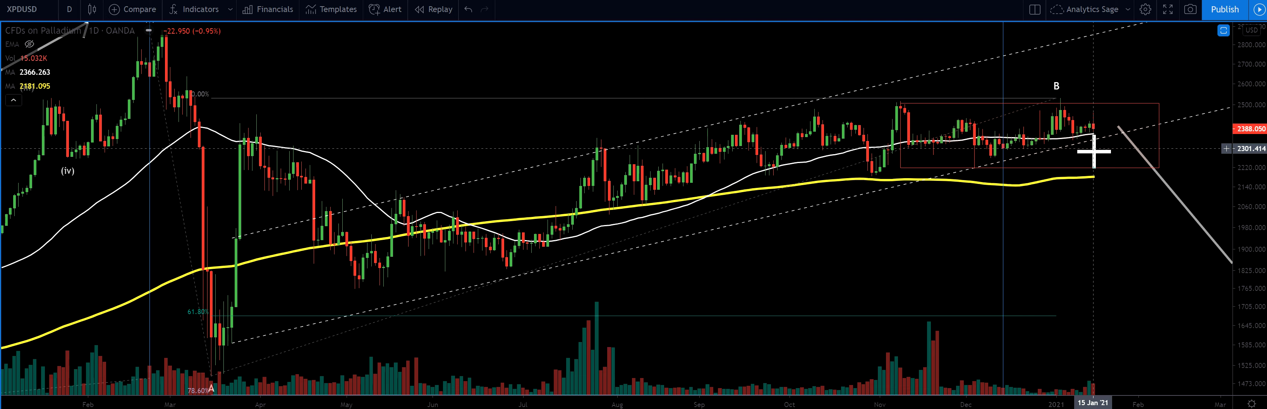
scroll(1030, 293, "down", 10)
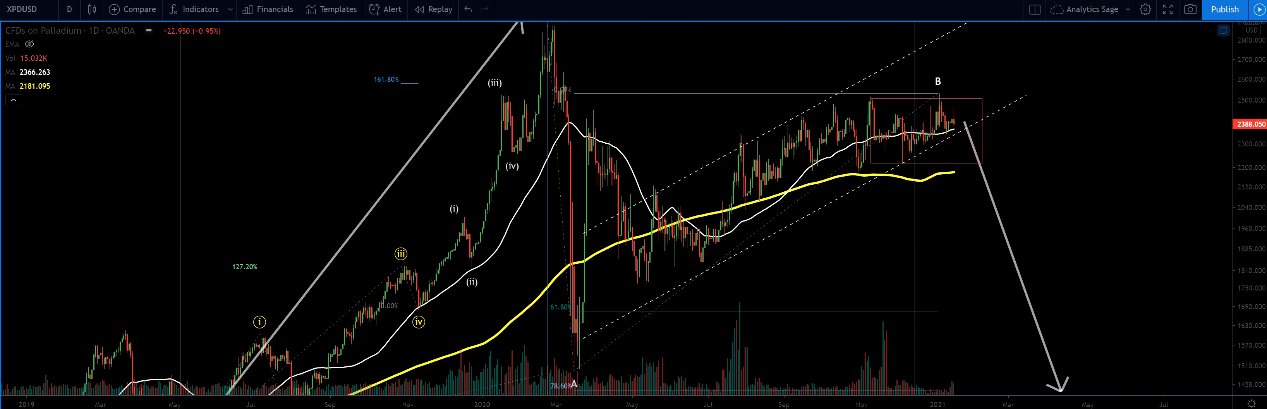
Move the C-wave arrow's tip to about 1,424 in mid-2021 and mark it with a 1424.361 price label.
left_click_drag(1248, 99, 1247, 325)
scroll(1147, 192, "down", 5)
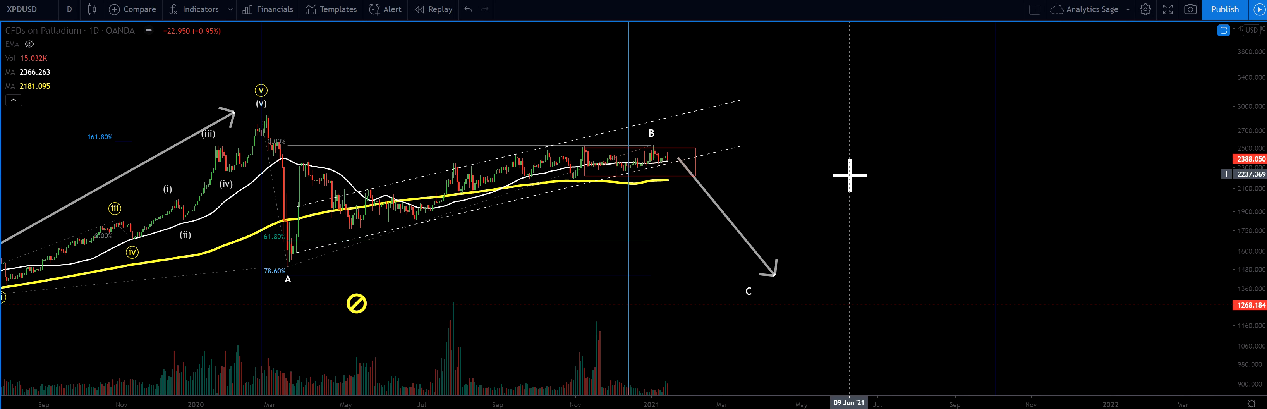
left_click_drag(860, 285, 867, 238)
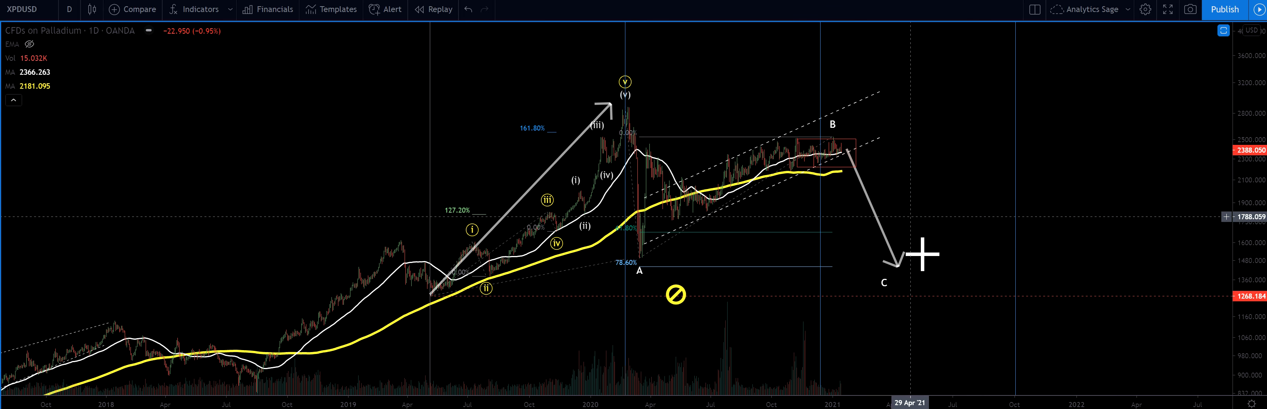
left_click_drag(898, 266, 988, 277)
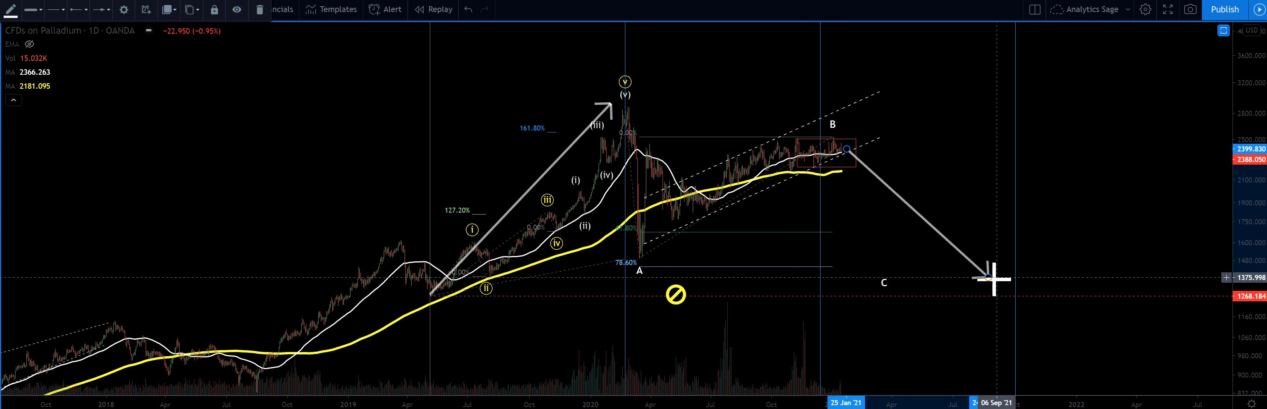
left_click_drag(992, 280, 975, 267)
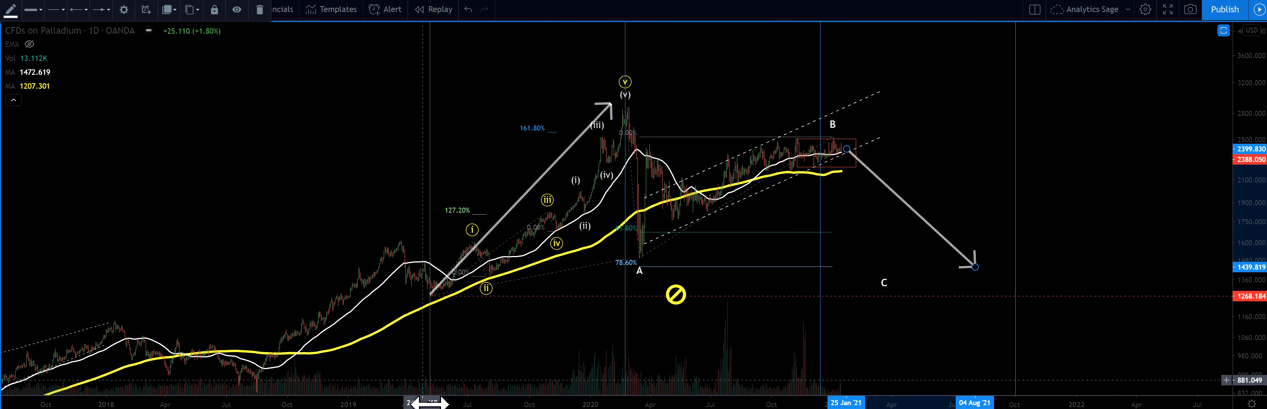
left_click(973, 267)
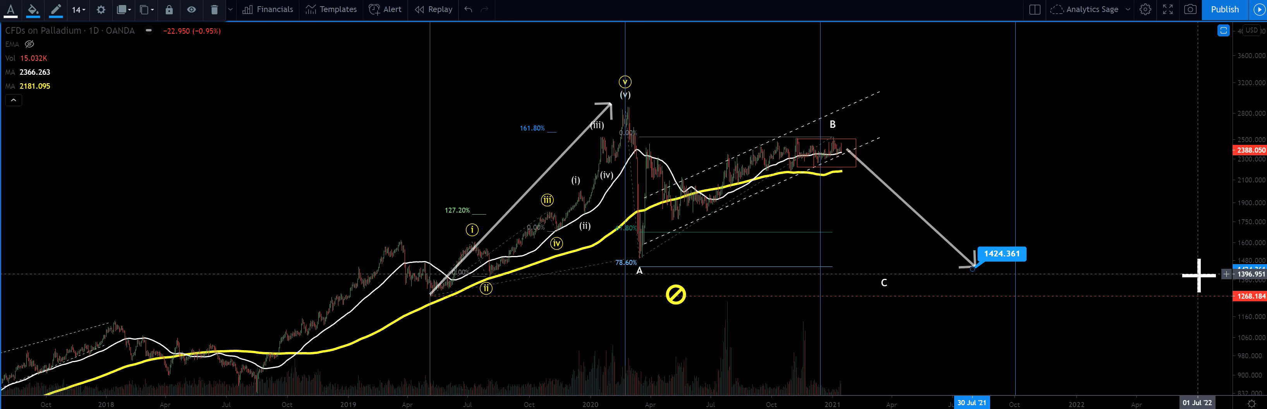
left_click_drag(976, 268, 1005, 268)
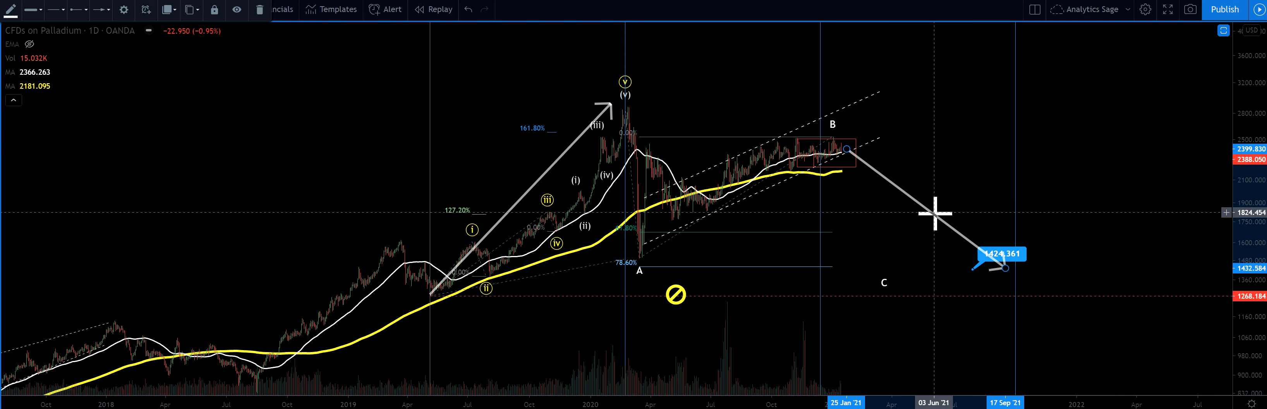
mouse_move(603, 2)
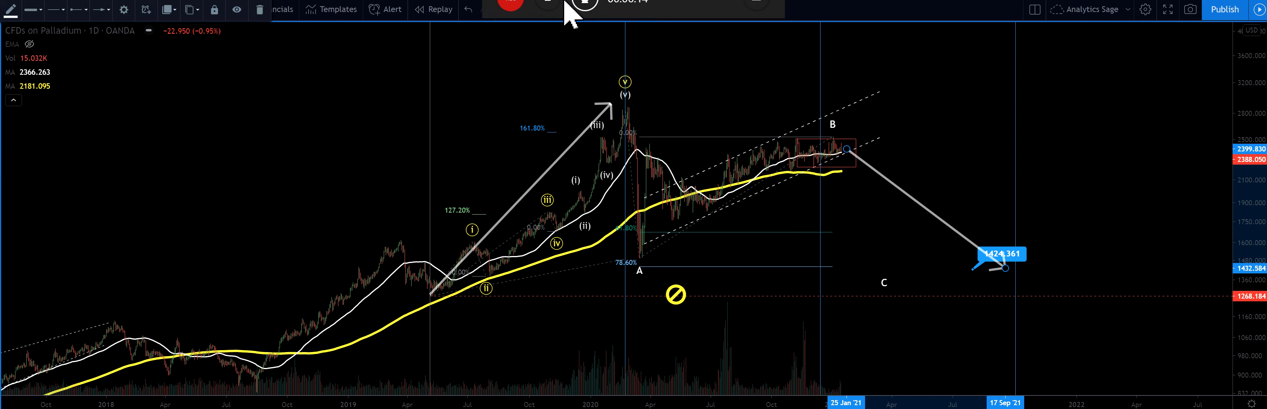